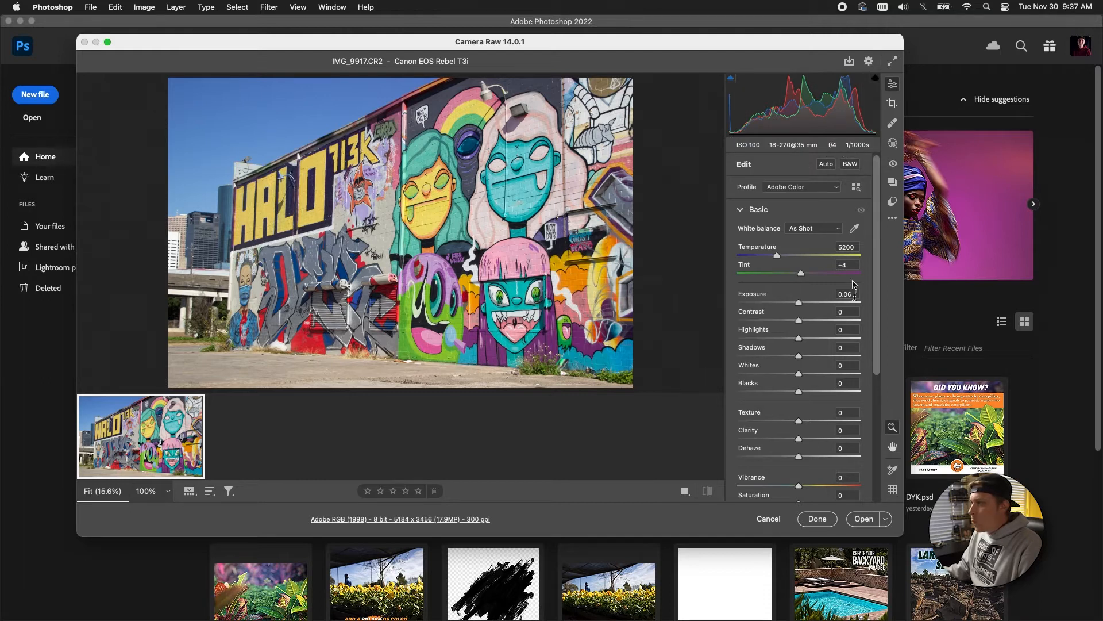
# Reposition the raw editing window and enlarge it so more of the photo and adjustment controls fit.
pyautogui.moveTo(730, 45); pyautogui.dragTo(770, 39)
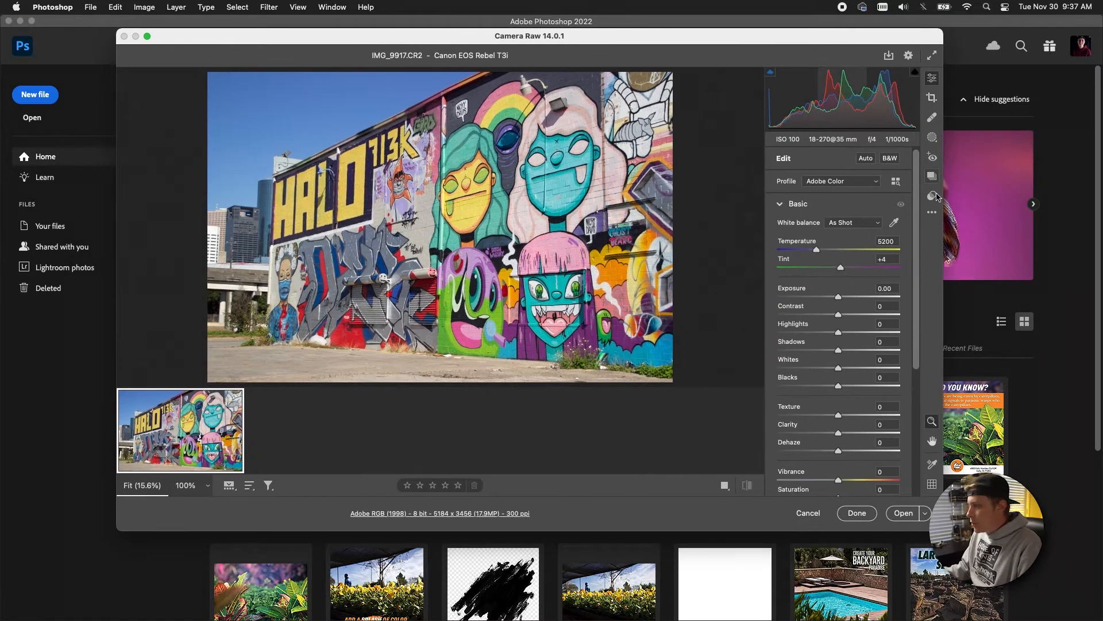
pyautogui.moveTo(943, 530); pyautogui.dragTo(1040, 610)
pyautogui.moveTo(657, 38); pyautogui.dragTo(628, 38)
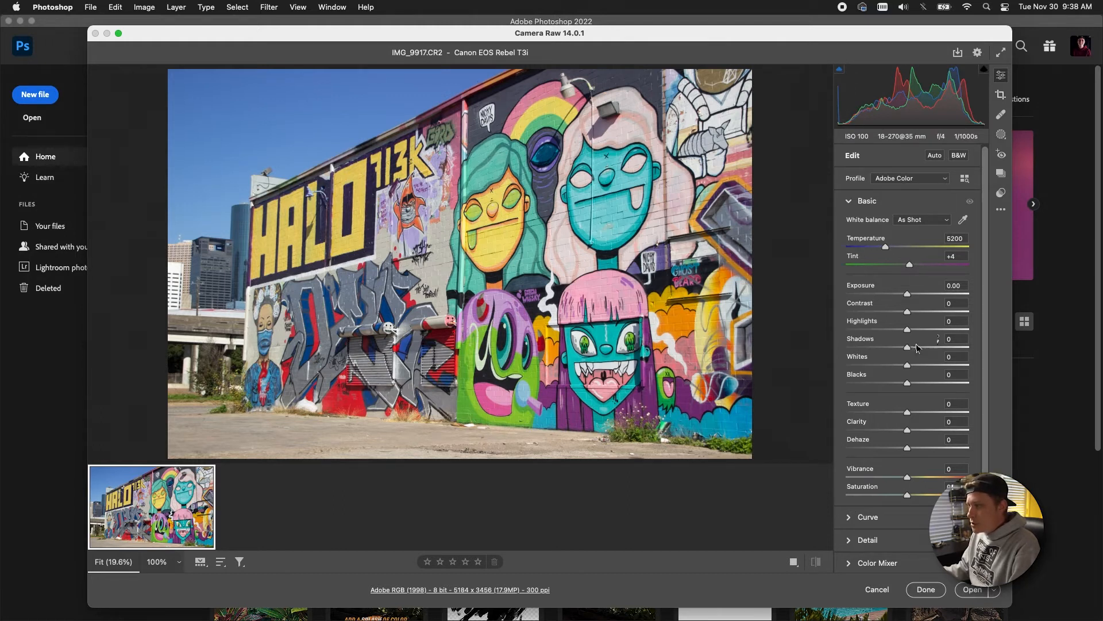
# Try the Shadows adjustment at +100, return it to 0, and test the Blacks adjustment without keeping a change.
pyautogui.moveTo(909, 351); pyautogui.dragTo(971, 359)
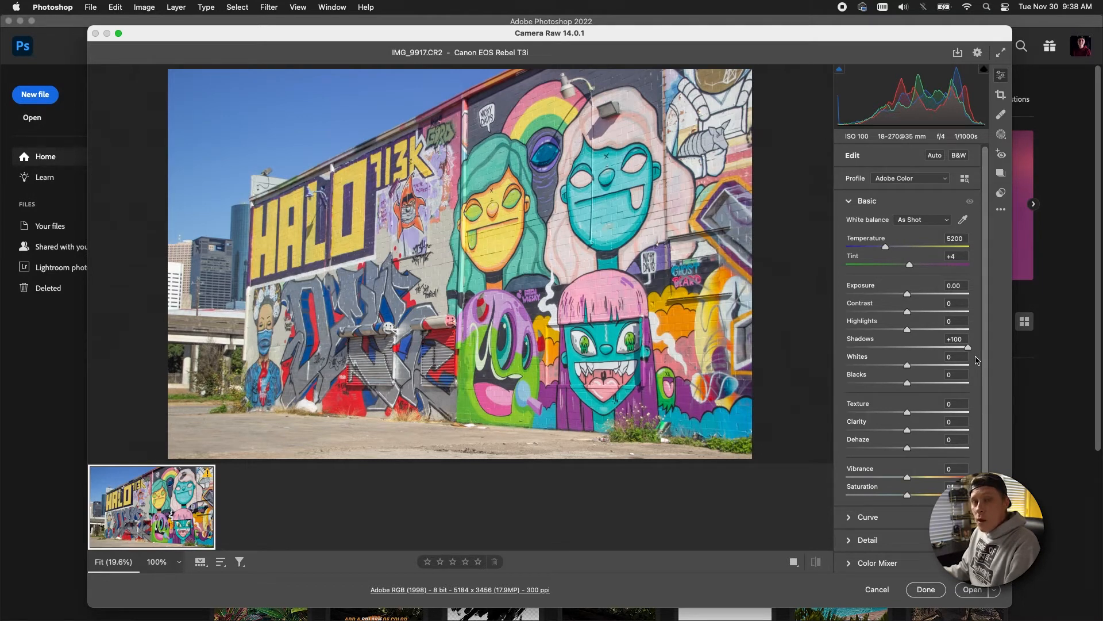
pyautogui.moveTo(975, 359); pyautogui.dragTo(910, 355)
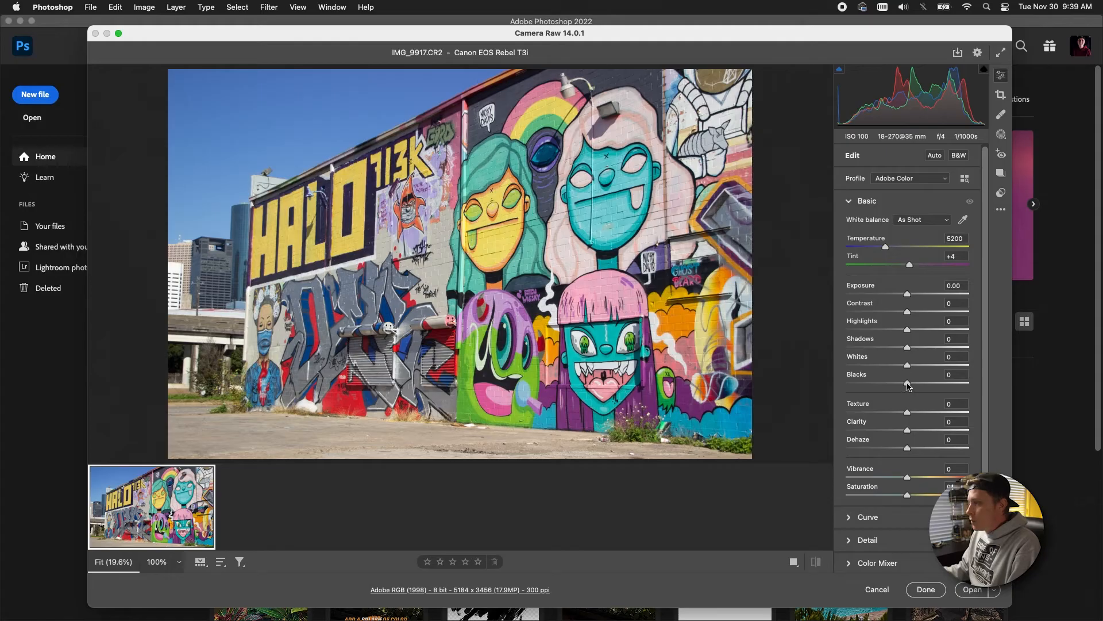
pyautogui.moveTo(908, 386)
pyautogui.mouseDown()
pyautogui.moveTo(895, 386)
pyautogui.moveTo(986, 393)
pyautogui.moveTo(908, 391)
pyautogui.mouseUp()
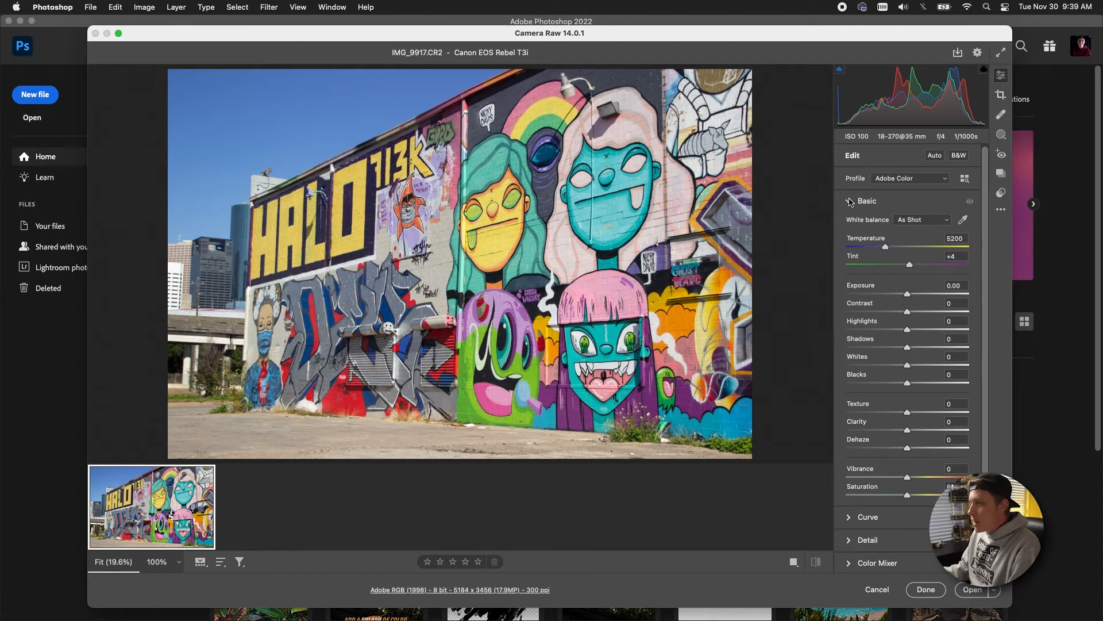
# Try Color Grading with minimum shadows luminance, maximum highlights luminance and a midtones luminance of 12.
pyautogui.click(849, 201)
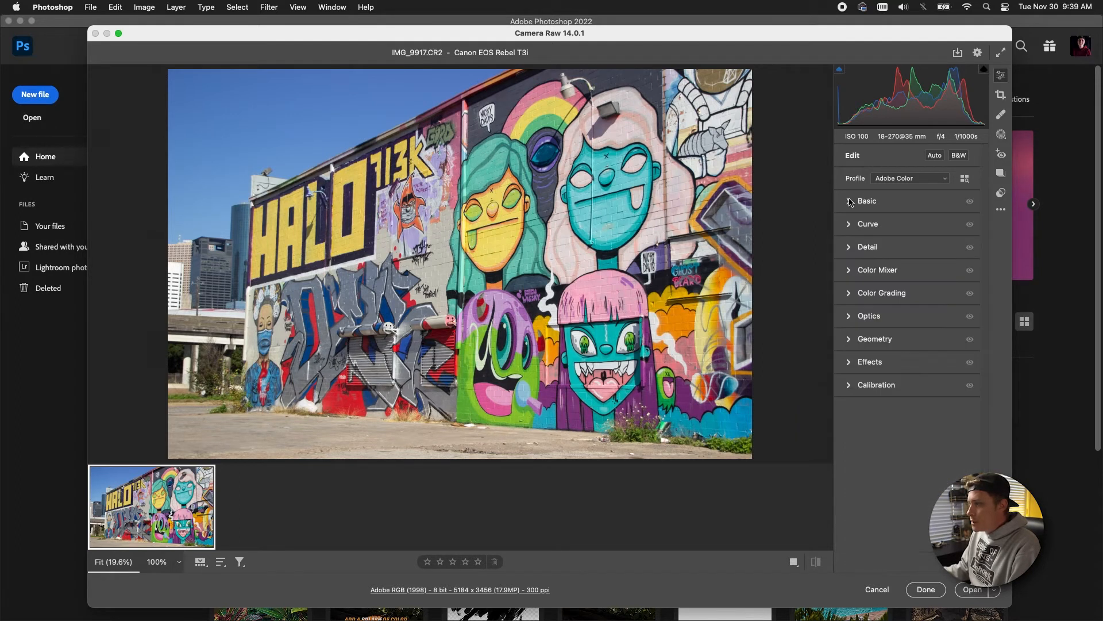
pyautogui.click(850, 294)
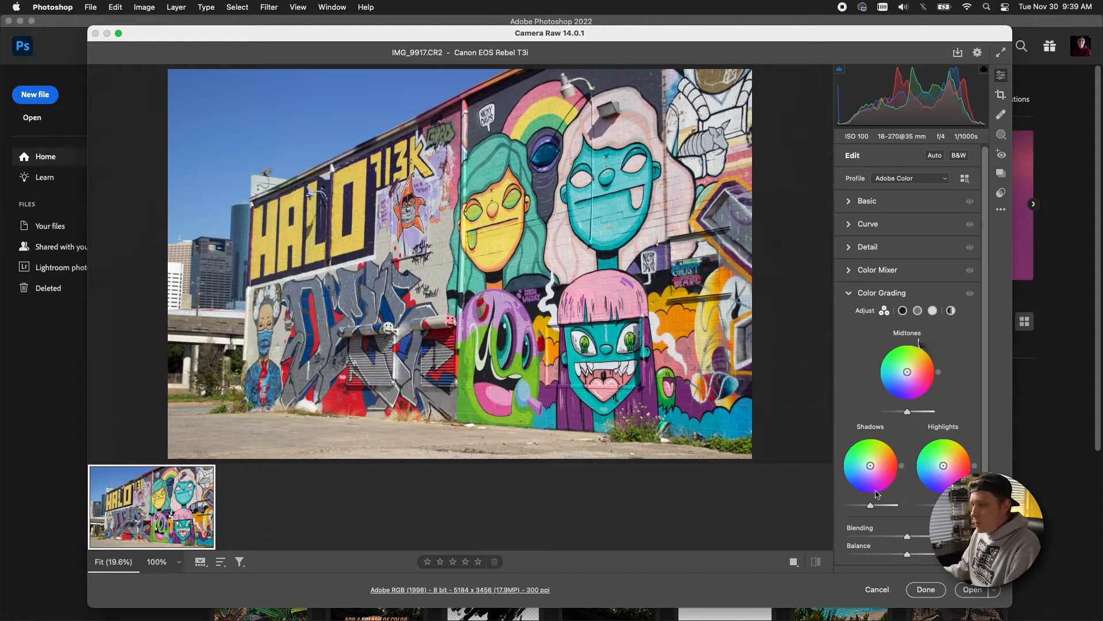
pyautogui.moveTo(871, 505); pyautogui.dragTo(840, 505)
pyautogui.moveTo(944, 506); pyautogui.dragTo(968, 506)
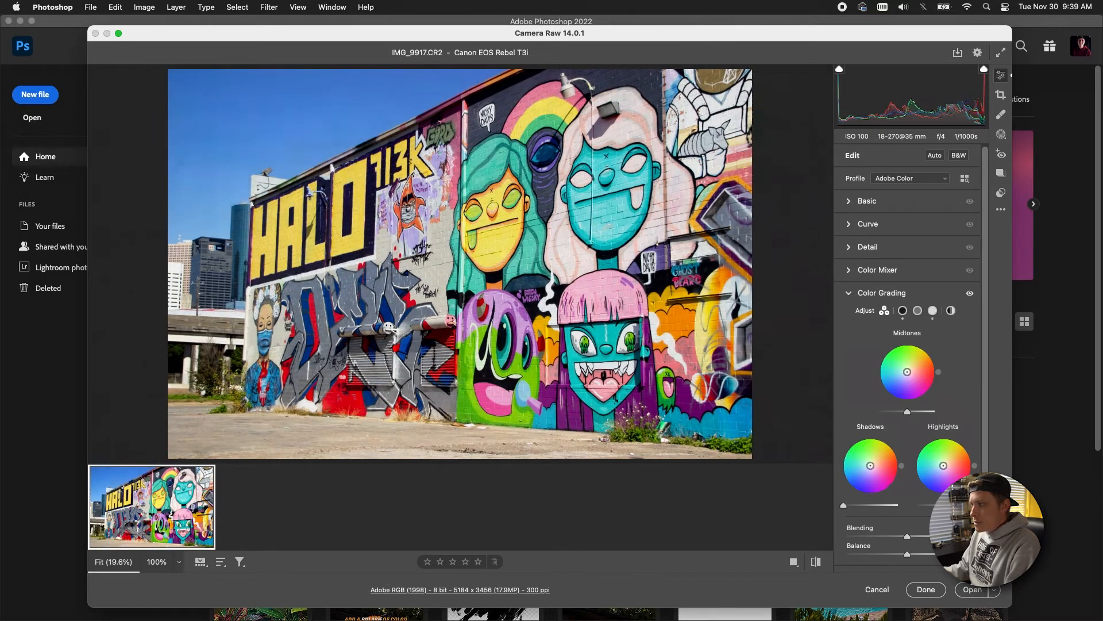
pyautogui.moveTo(908, 411)
pyautogui.mouseDown()
pyautogui.moveTo(936, 415)
pyautogui.moveTo(801, 419)
pyautogui.moveTo(943, 433)
pyautogui.moveTo(913, 431)
pyautogui.mouseUp()
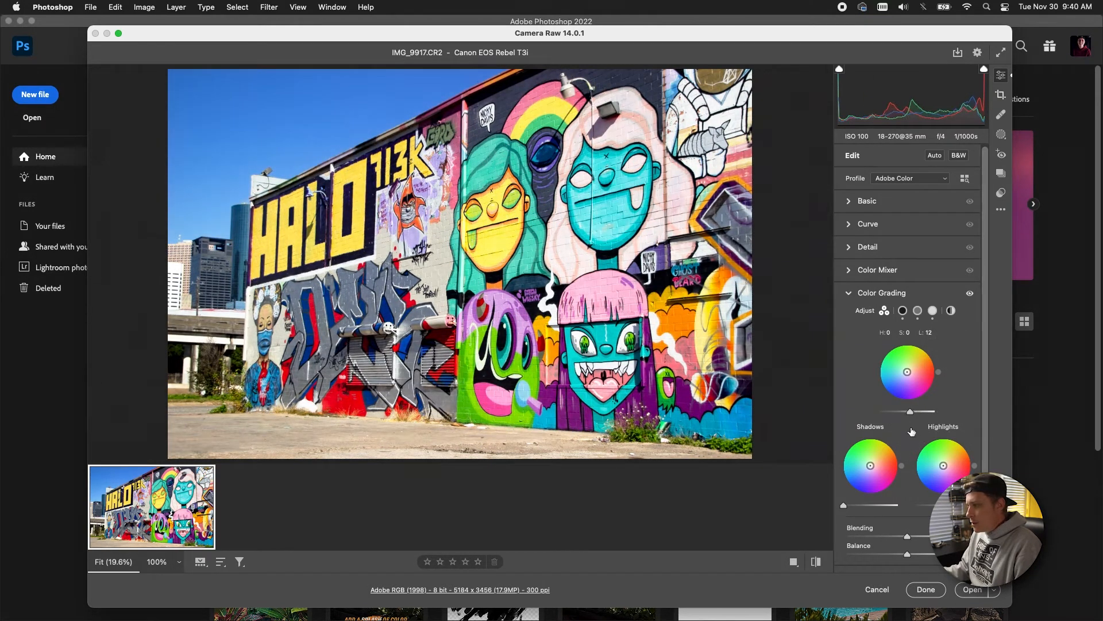
# Undo the trial Color Grading luminance changes to the midtones, highlights and shadows.
pyautogui.press('super+z')
pyautogui.press('super+z')
pyautogui.press('super+z')
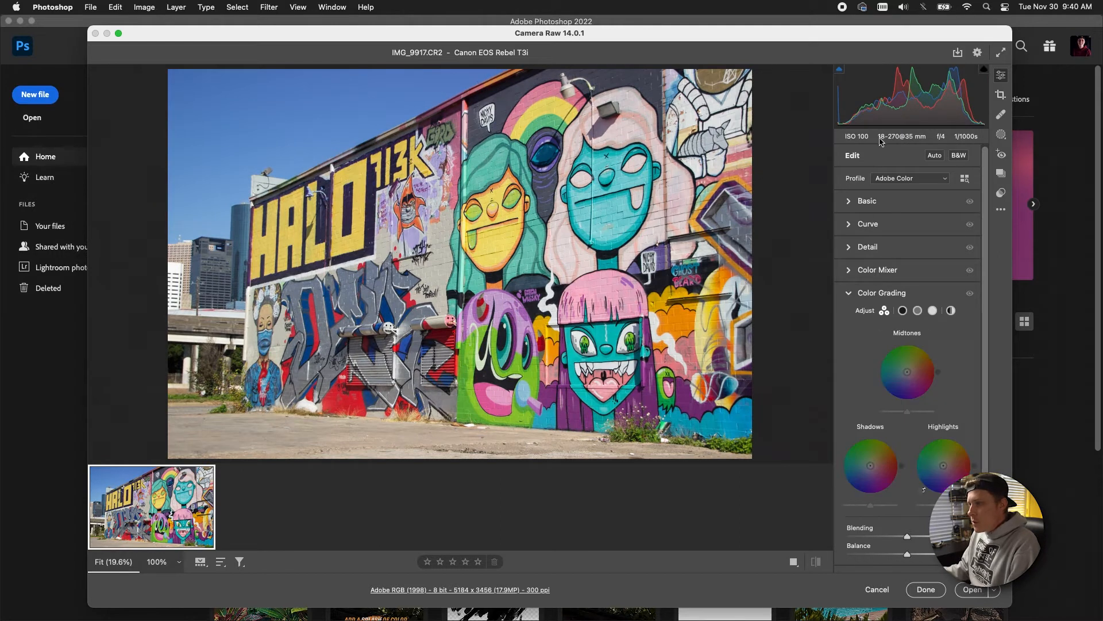
# Examine the Basic, Effects and Optics adjustments, including the grain, vignetting and distortion controls.
pyautogui.click(850, 294)
pyautogui.click(905, 206)
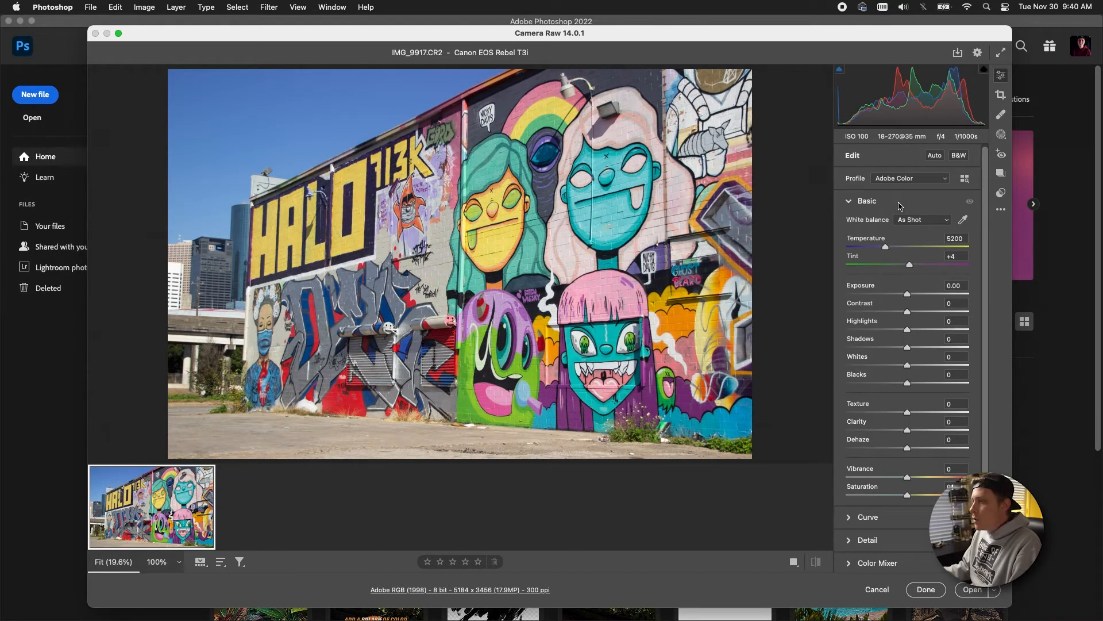
pyautogui.click(849, 202)
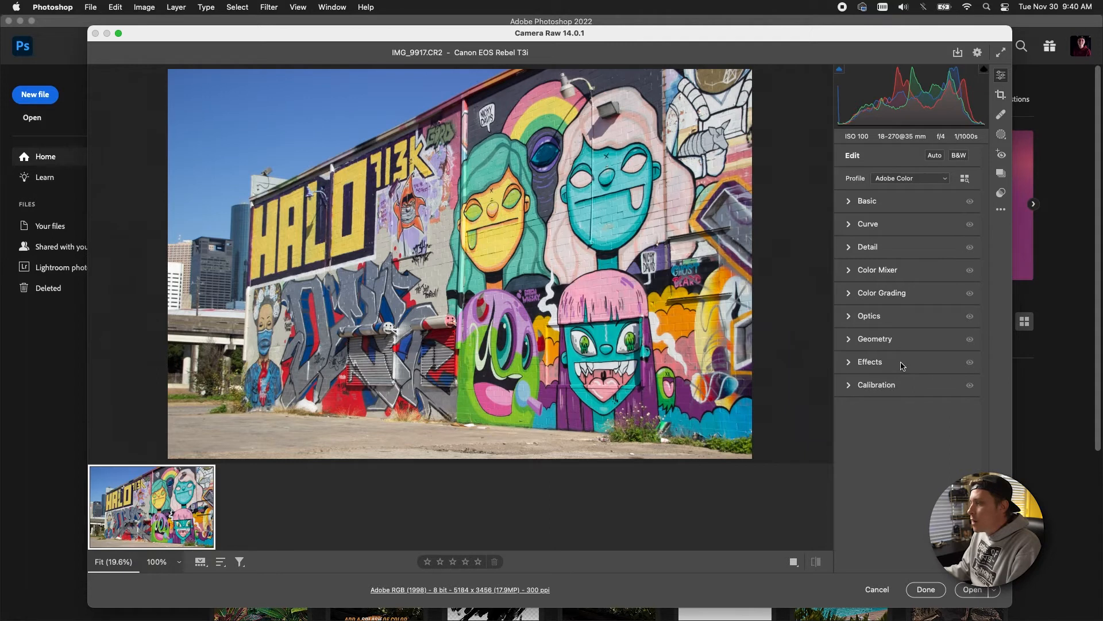
pyautogui.click(850, 363)
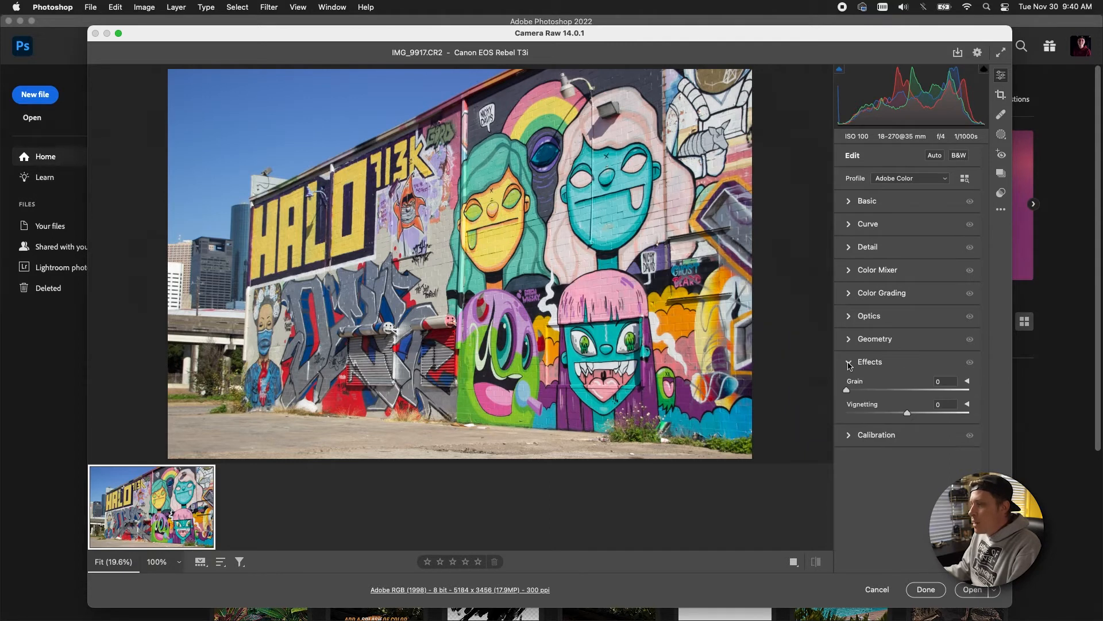
pyautogui.click(851, 365)
pyautogui.click(850, 317)
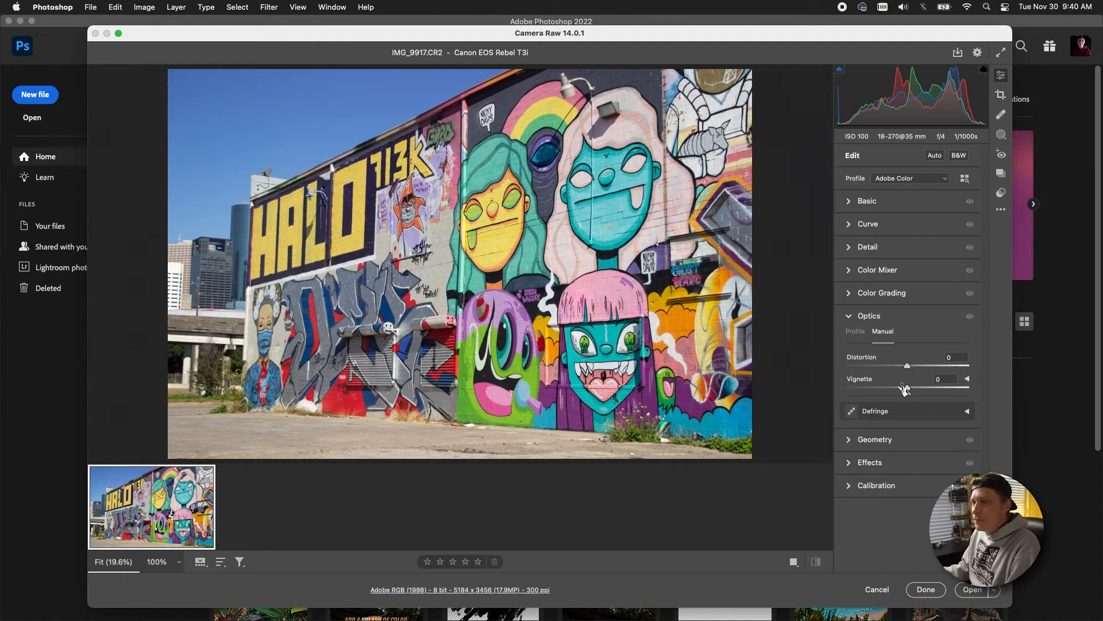
pyautogui.moveTo(906, 388)
pyautogui.mouseDown()
pyautogui.moveTo(864, 389)
pyautogui.moveTo(931, 389)
pyautogui.moveTo(857, 389)
pyautogui.moveTo(907, 388)
pyautogui.mouseUp()
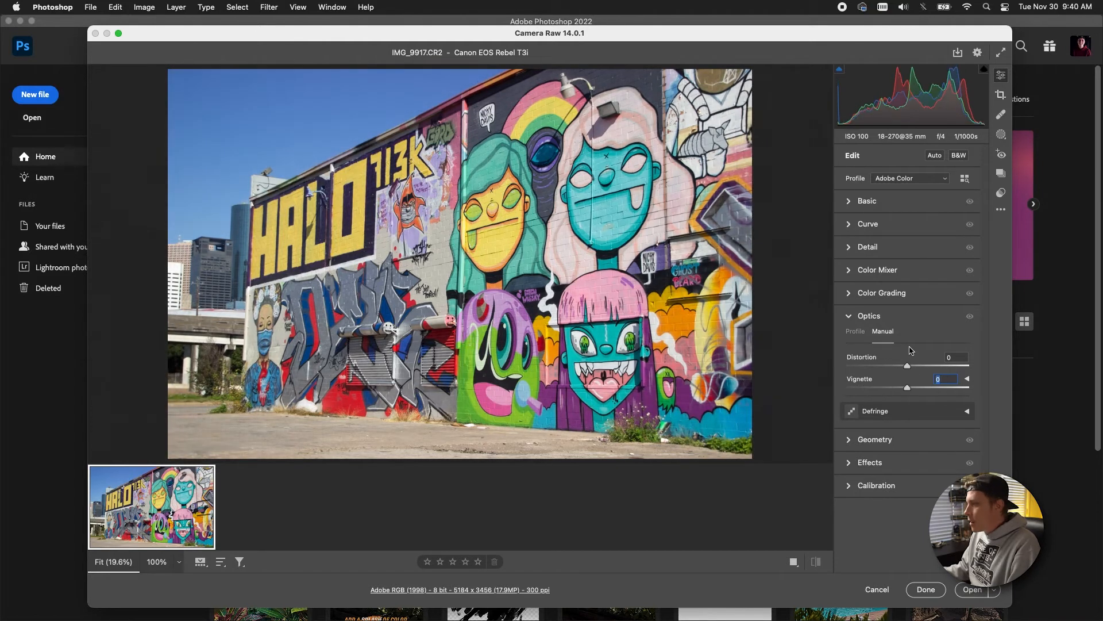
pyautogui.click(853, 315)
pyautogui.click(867, 201)
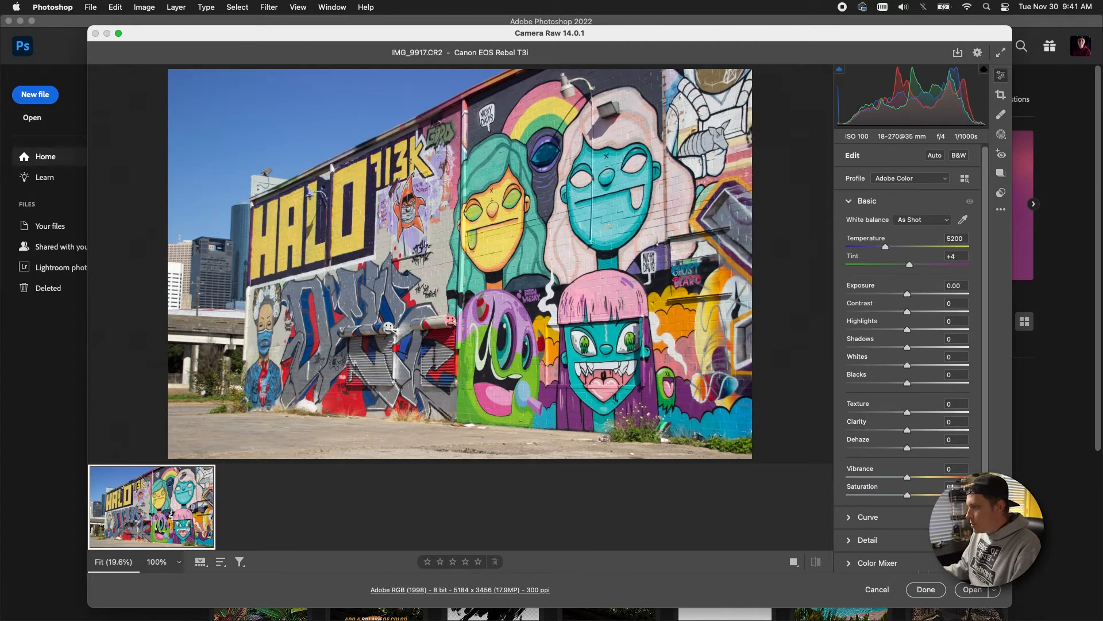
# Lower the midtones luminance in Color Grading to -20.
pyautogui.click(865, 200)
pyautogui.click(918, 296)
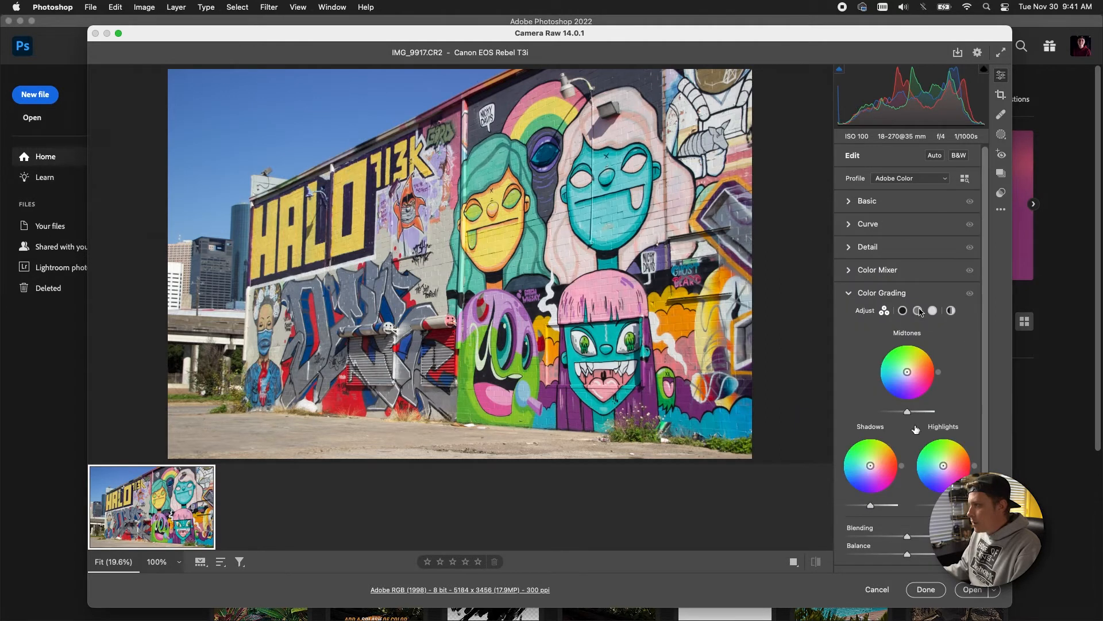
pyautogui.moveTo(914, 412)
pyautogui.mouseDown()
pyautogui.moveTo(885, 414)
pyautogui.moveTo(907, 418)
pyautogui.moveTo(896, 418)
pyautogui.mouseUp()
pyautogui.moveTo(903, 416); pyautogui.dragTo(902, 416)
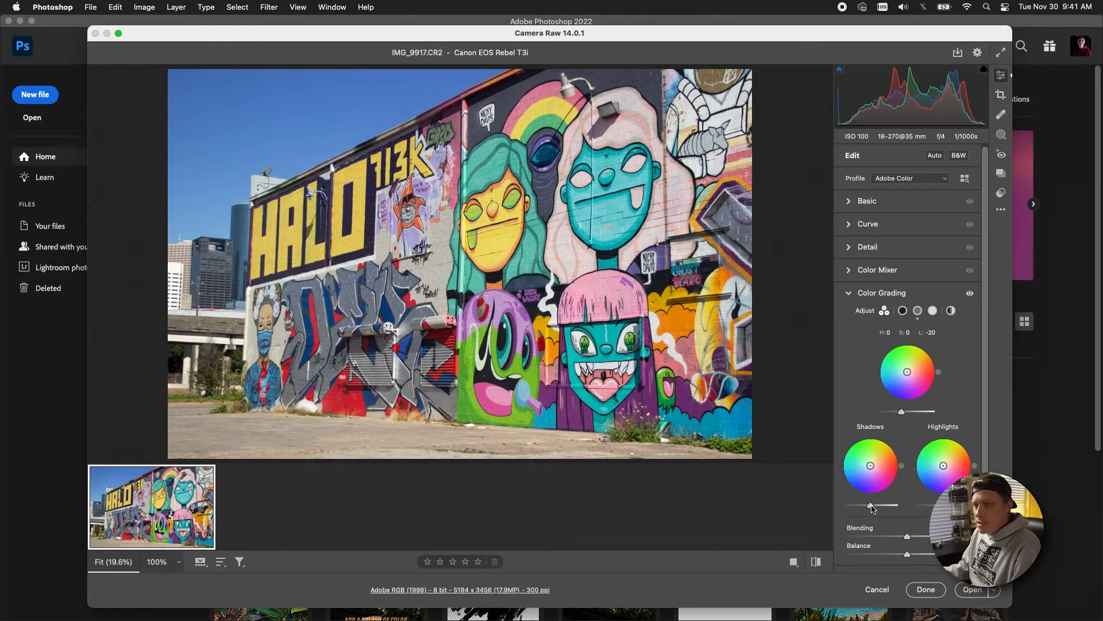
# Set the Color Grading shadows luminance to -10 and the highlights luminance to -5.
pyautogui.moveTo(871, 507); pyautogui.dragTo(884, 511)
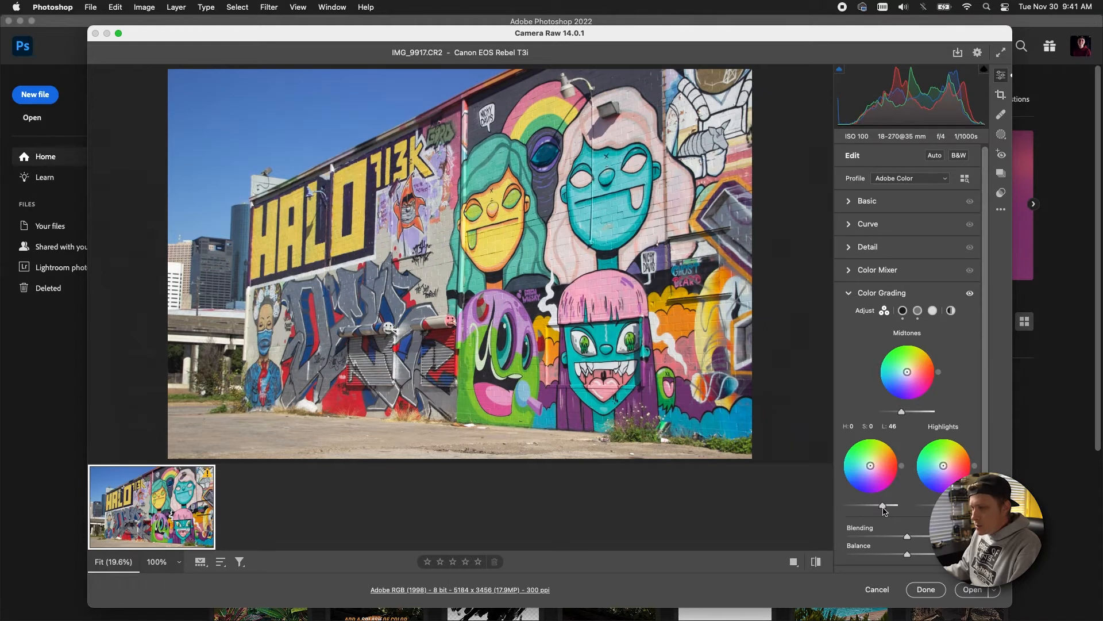
pyautogui.moveTo(884, 511); pyautogui.dragTo(868, 511)
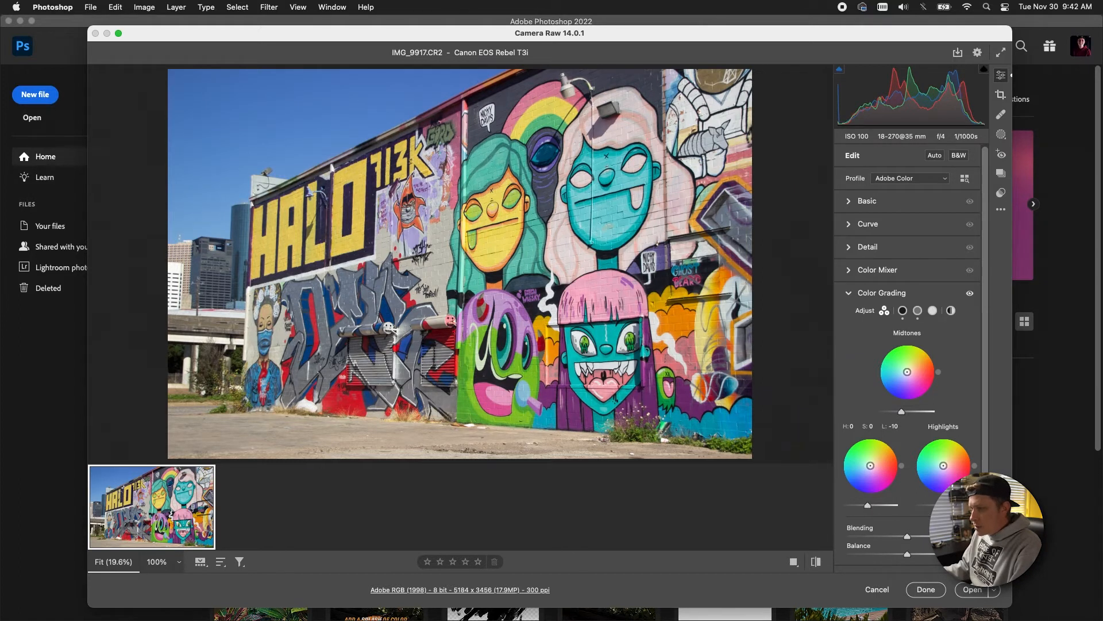
pyautogui.moveTo(943, 505)
pyautogui.mouseDown()
pyautogui.moveTo(932, 506)
pyautogui.moveTo(944, 505)
pyautogui.mouseUp()
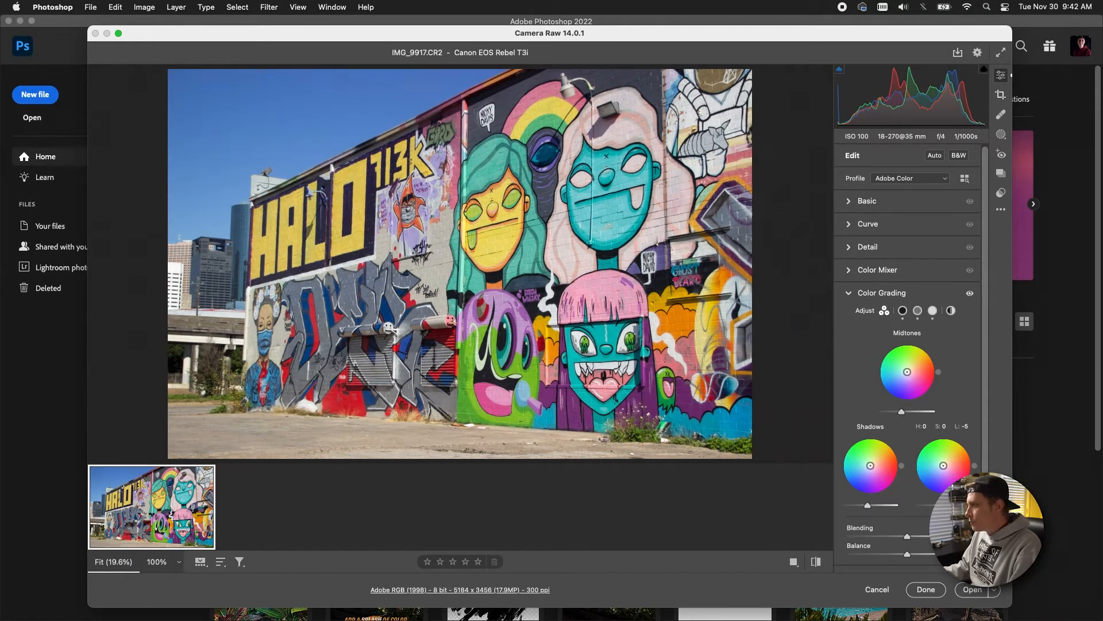
# Set Contrast to +30 and Vibrance to +30 in the Basic adjustments.
pyautogui.click(934, 207)
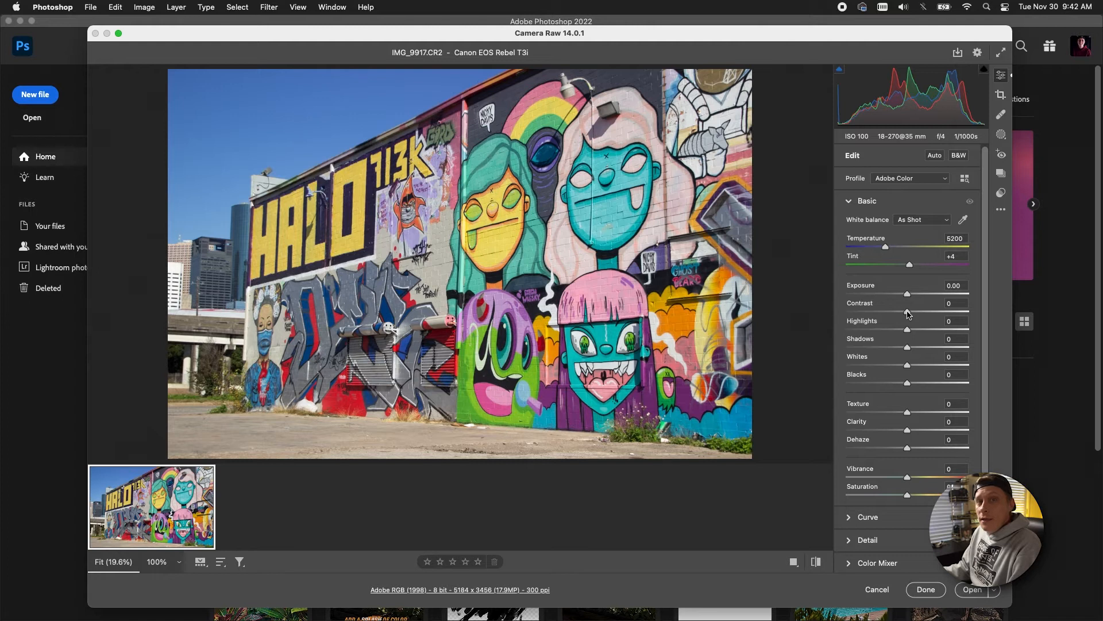
pyautogui.moveTo(907, 314)
pyautogui.mouseDown()
pyautogui.moveTo(938, 321)
pyautogui.moveTo(927, 321)
pyautogui.mouseUp()
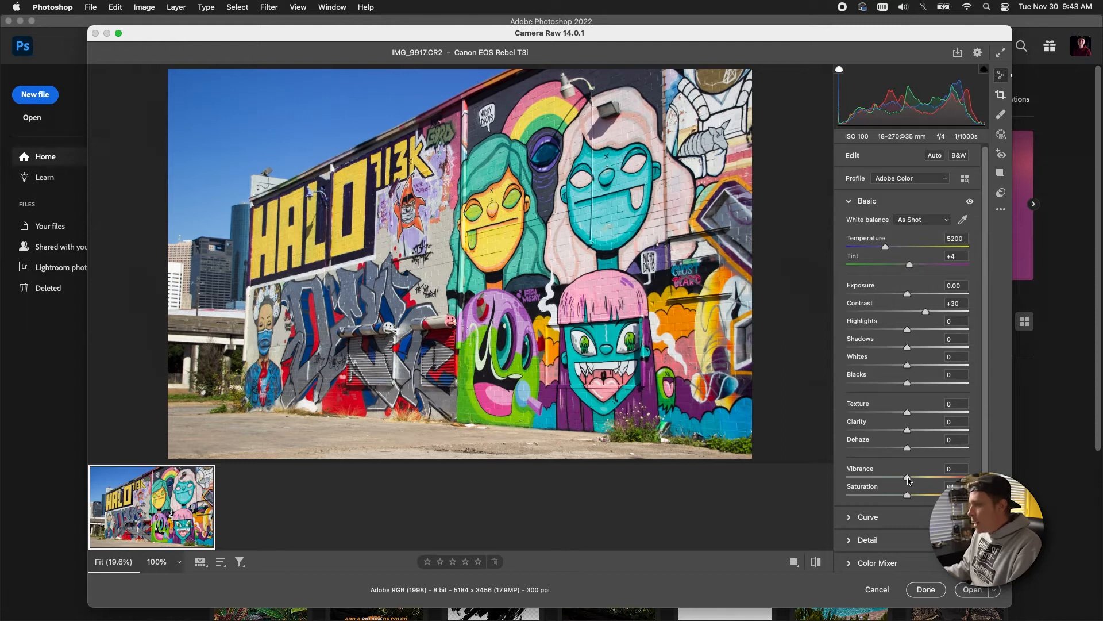
pyautogui.click(954, 469)
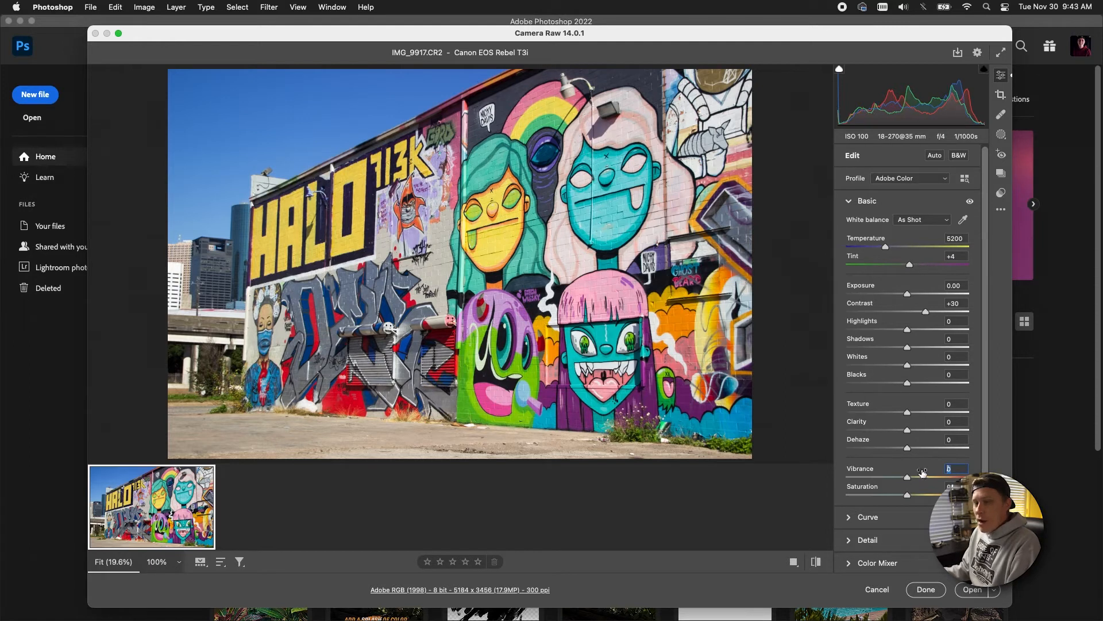
pyautogui.click(921, 472)
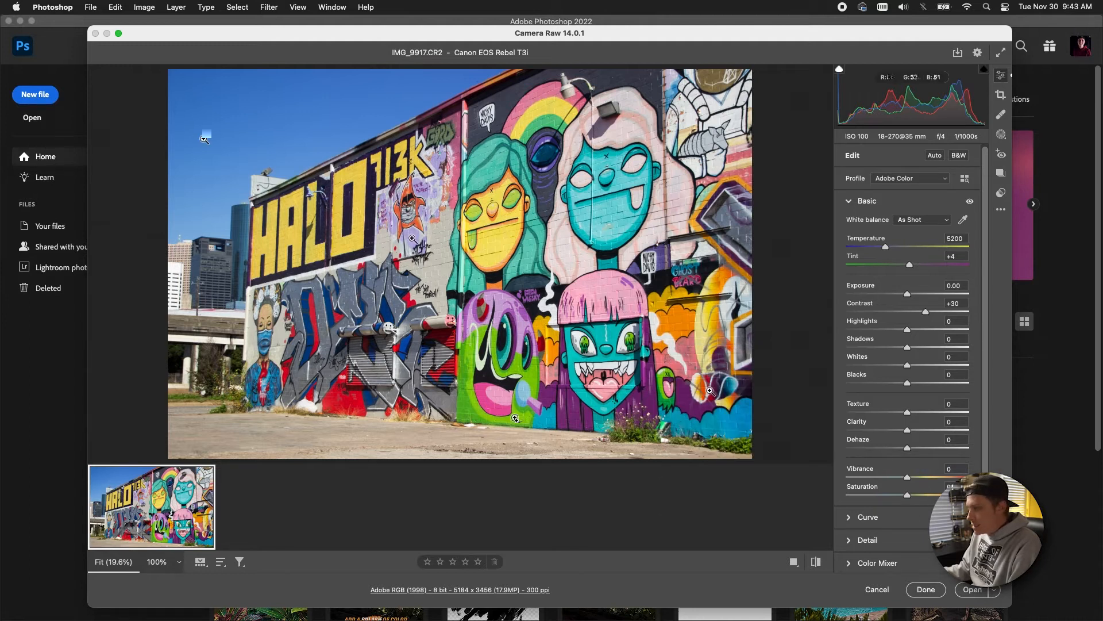
pyautogui.click(950, 470)
pyautogui.moveTo(908, 477); pyautogui.dragTo(926, 480)
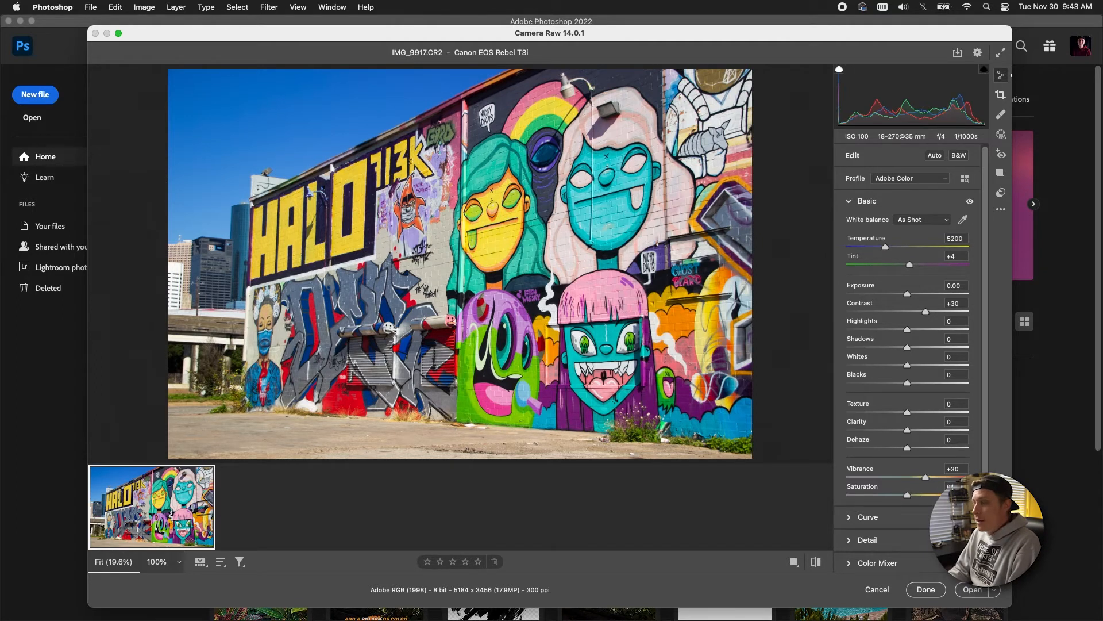
# Test Saturation at +100, settle it at +11, and raise Vibrance to +50.
pyautogui.moveTo(954, 487); pyautogui.dragTo(943, 487)
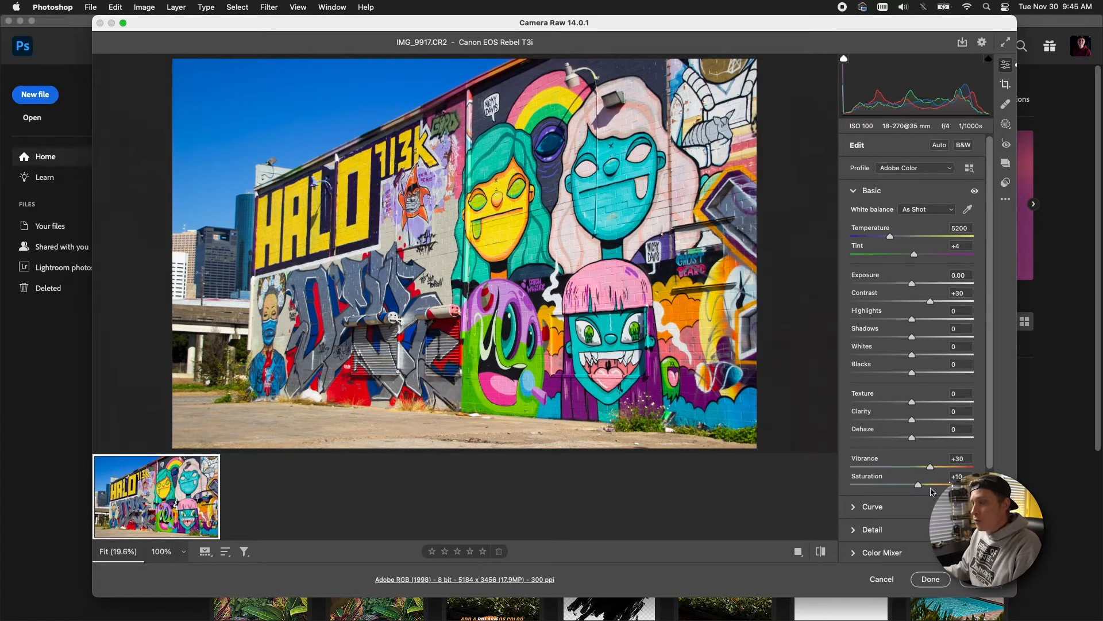
pyautogui.moveTo(920, 486); pyautogui.dragTo(975, 486)
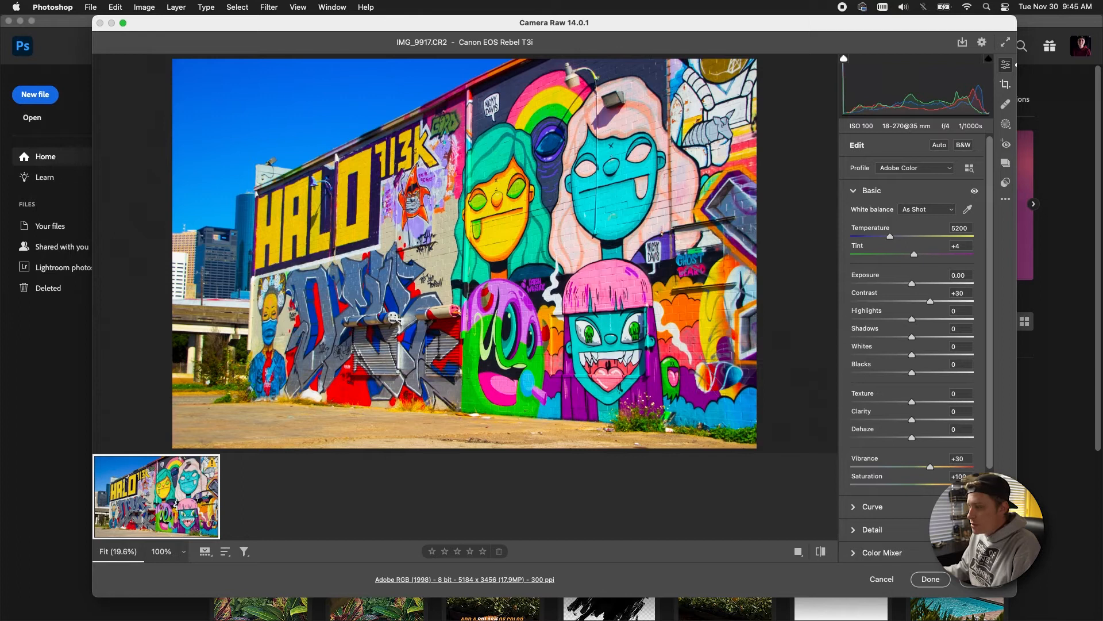
pyautogui.moveTo(975, 486); pyautogui.dragTo(943, 471)
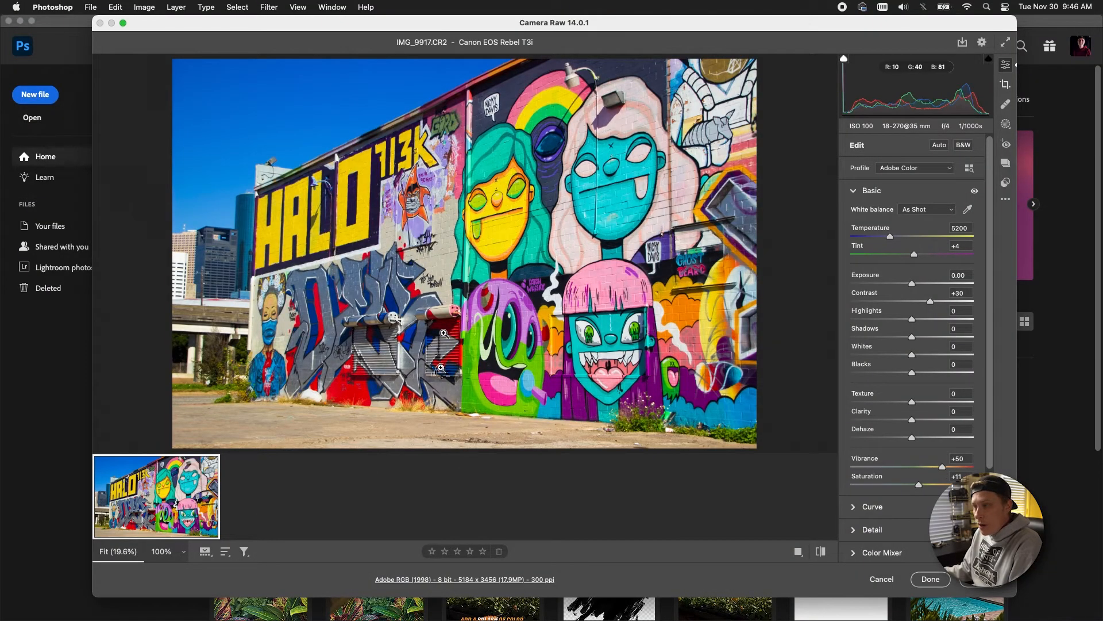
# Rebalance the Color Grading luminance with neutral midtones, darker shadows and highlights at 51.
pyautogui.scroll(-3, 991, 405)
pyautogui.moveTo(991, 424); pyautogui.dragTo(1000, 195)
pyautogui.click(865, 190)
pyautogui.click(936, 285)
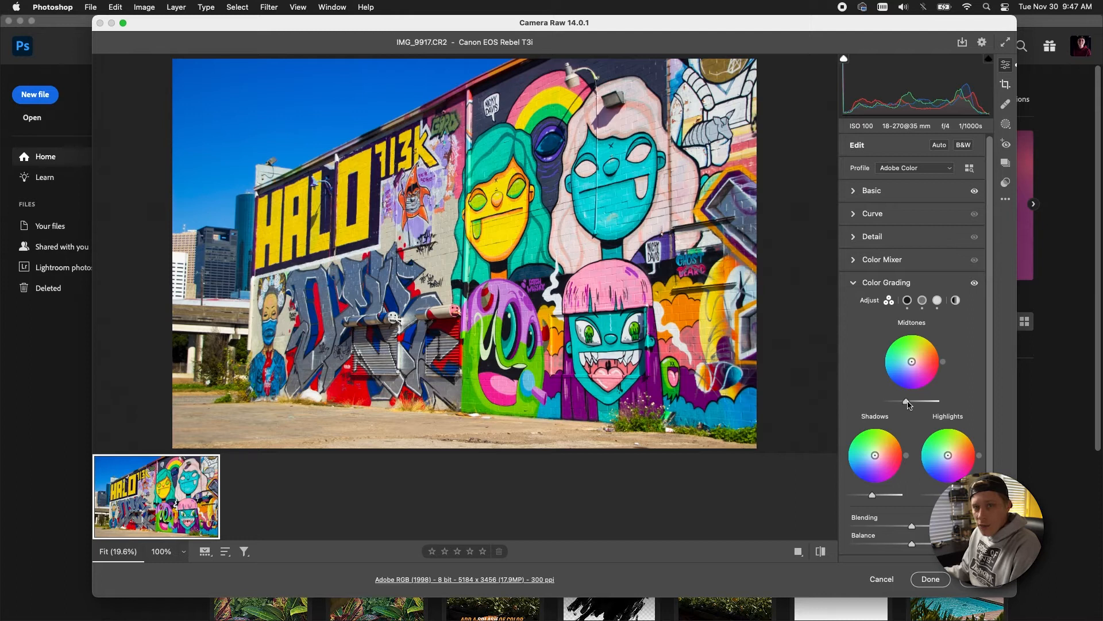
pyautogui.moveTo(909, 404)
pyautogui.mouseDown()
pyautogui.moveTo(952, 412)
pyautogui.moveTo(913, 410)
pyautogui.mouseUp()
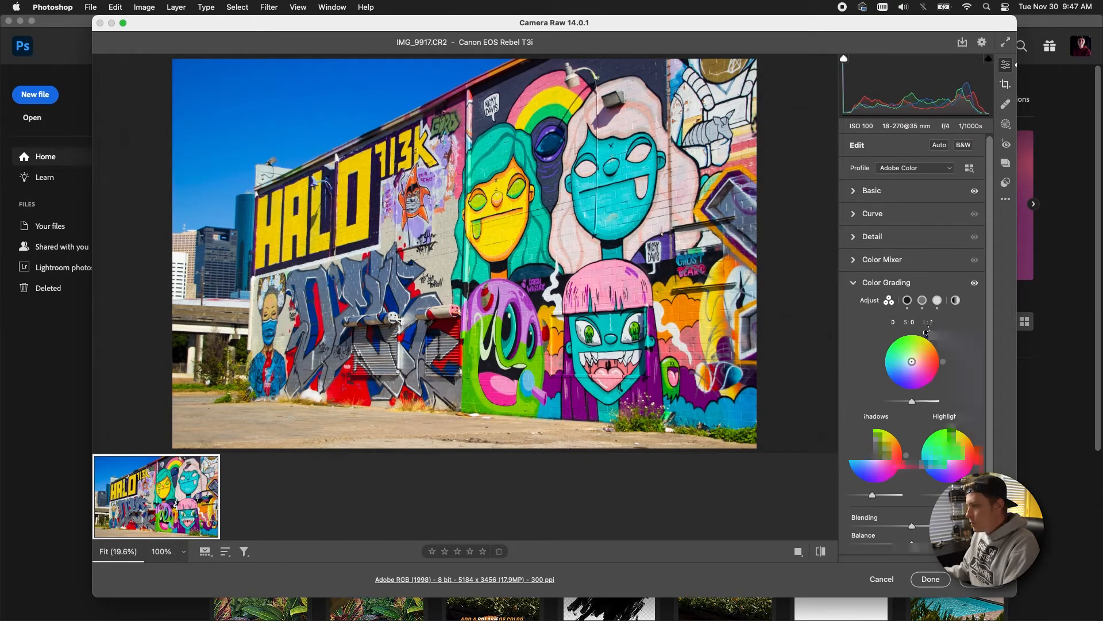
pyautogui.moveTo(872, 494); pyautogui.dragTo(866, 498)
pyautogui.moveTo(954, 497); pyautogui.dragTo(961, 497)
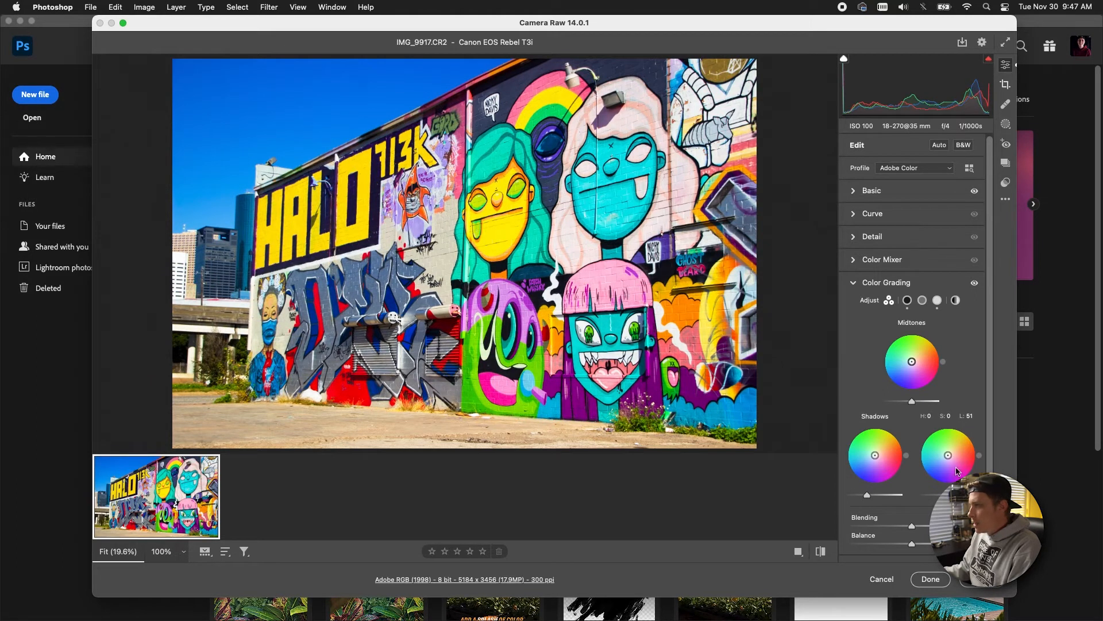
# Set Vibrance to +30 and raise Whites to +62 in the Basic adjustments.
pyautogui.click(919, 192)
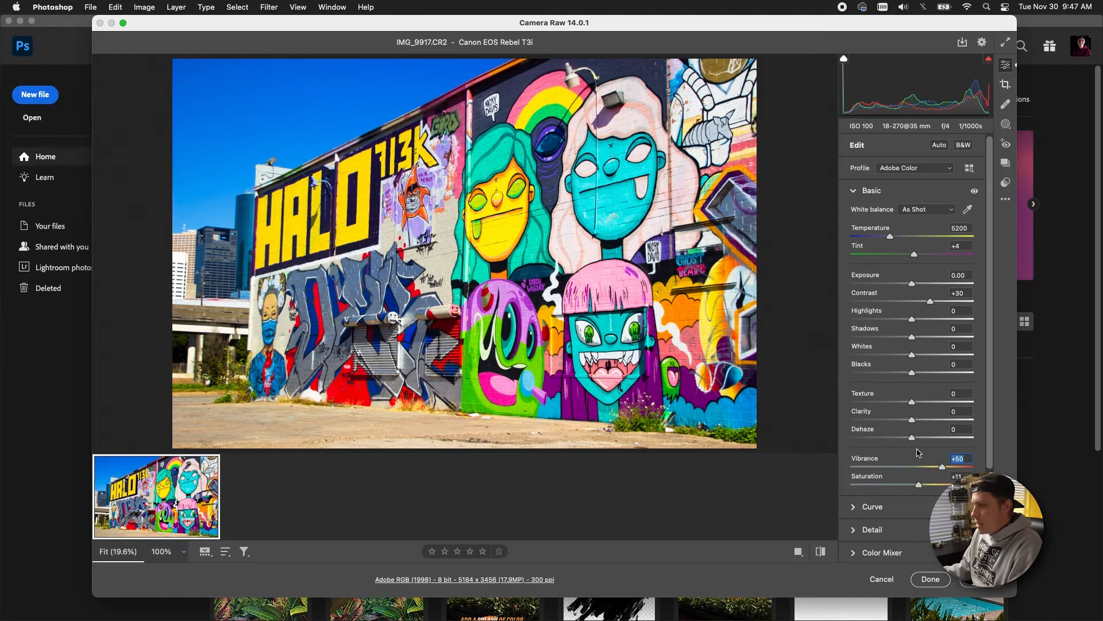
pyautogui.write('30')
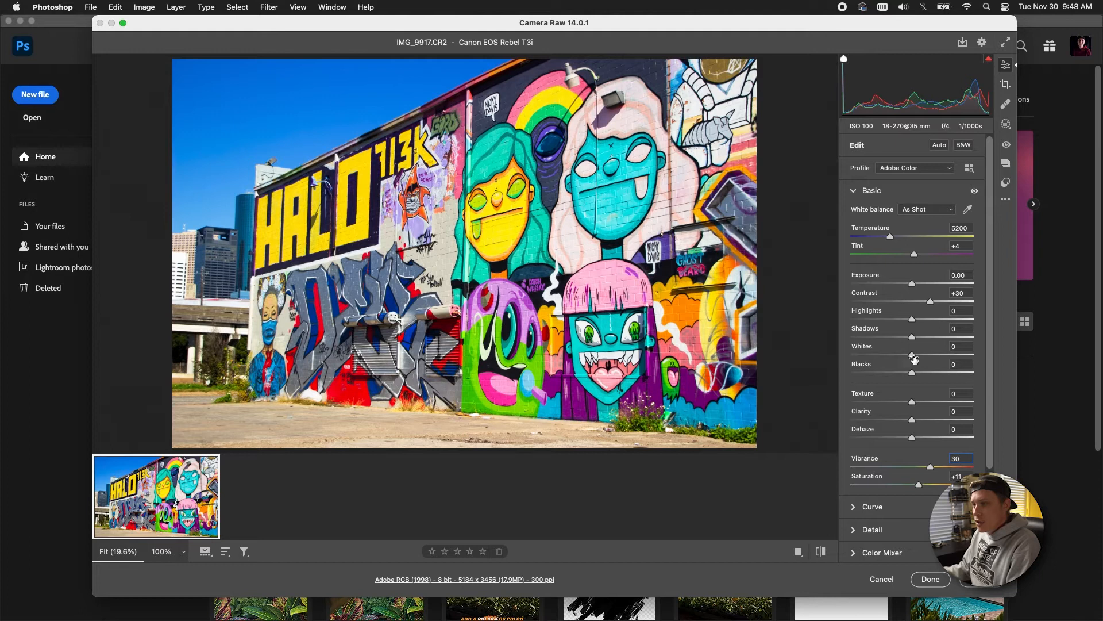
pyautogui.moveTo(914, 357); pyautogui.dragTo(951, 359)
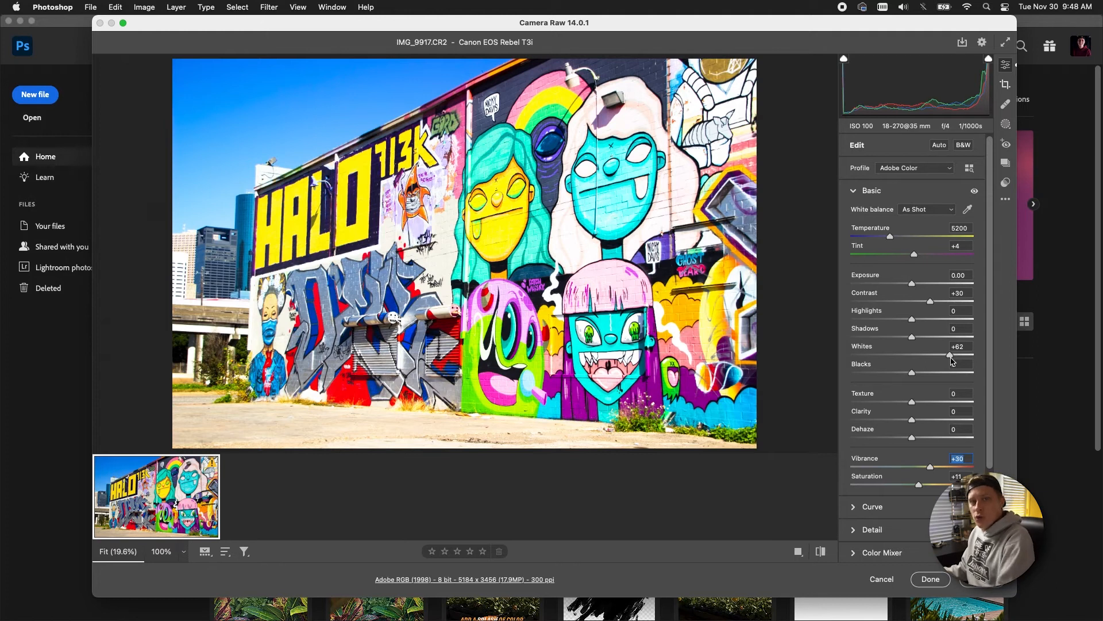
# Set Whites to -50, Texture to +14 and Clarity to +10 in the Basic adjustments.
pyautogui.moveTo(951, 358); pyautogui.dragTo(886, 372)
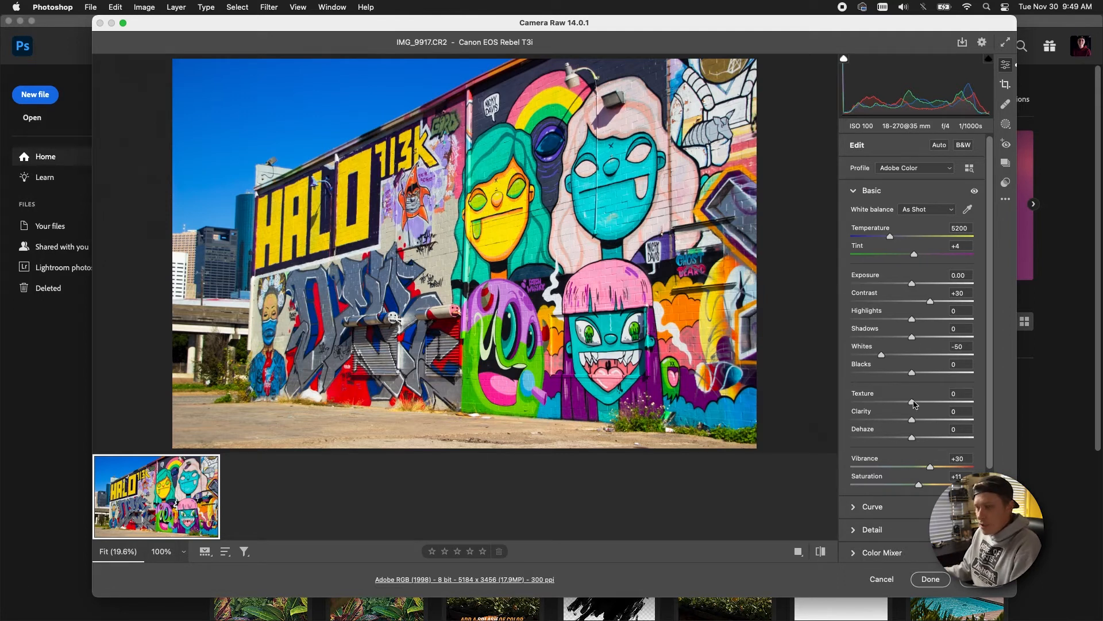
pyautogui.moveTo(912, 399); pyautogui.dragTo(921, 405)
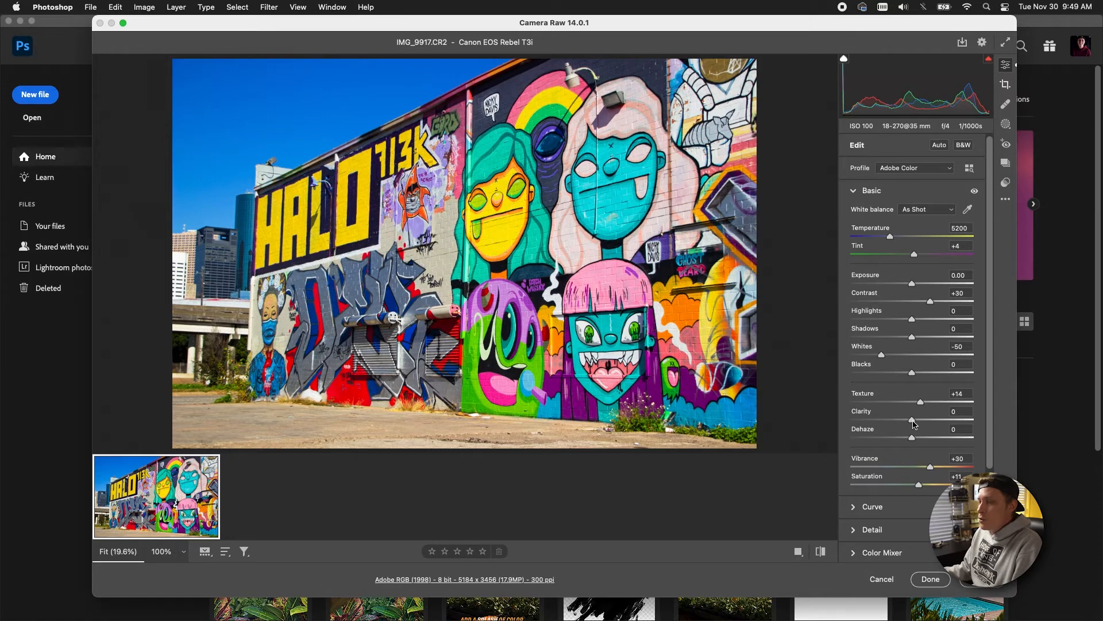
pyautogui.moveTo(914, 423)
pyautogui.mouseDown()
pyautogui.moveTo(950, 425)
pyautogui.moveTo(896, 421)
pyautogui.moveTo(945, 423)
pyautogui.moveTo(914, 422)
pyautogui.mouseUp()
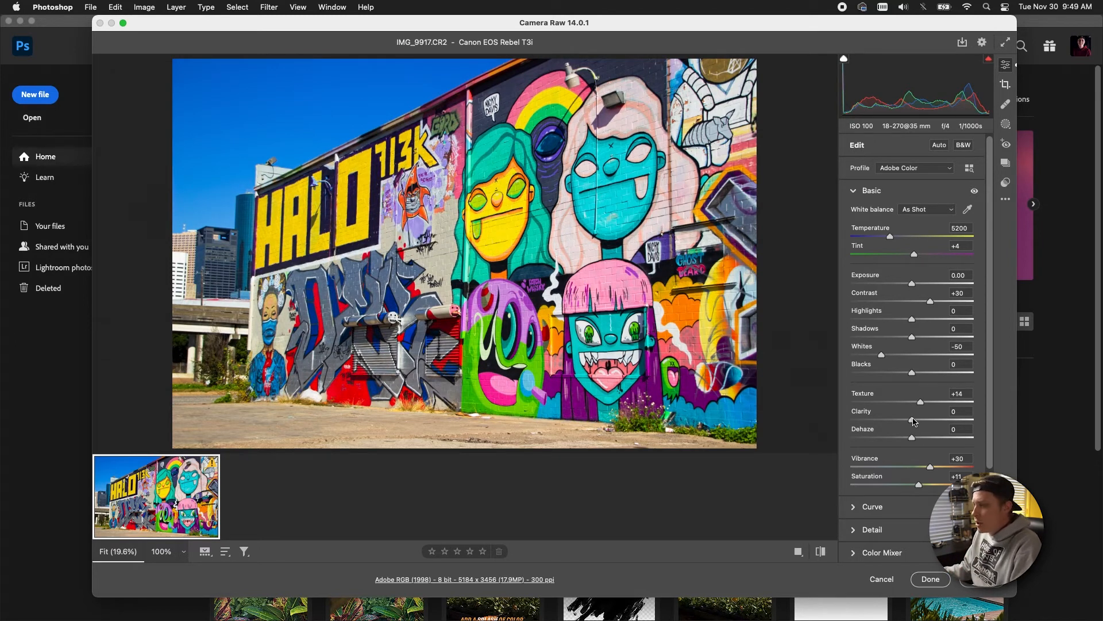
pyautogui.moveTo(914, 421); pyautogui.dragTo(920, 422)
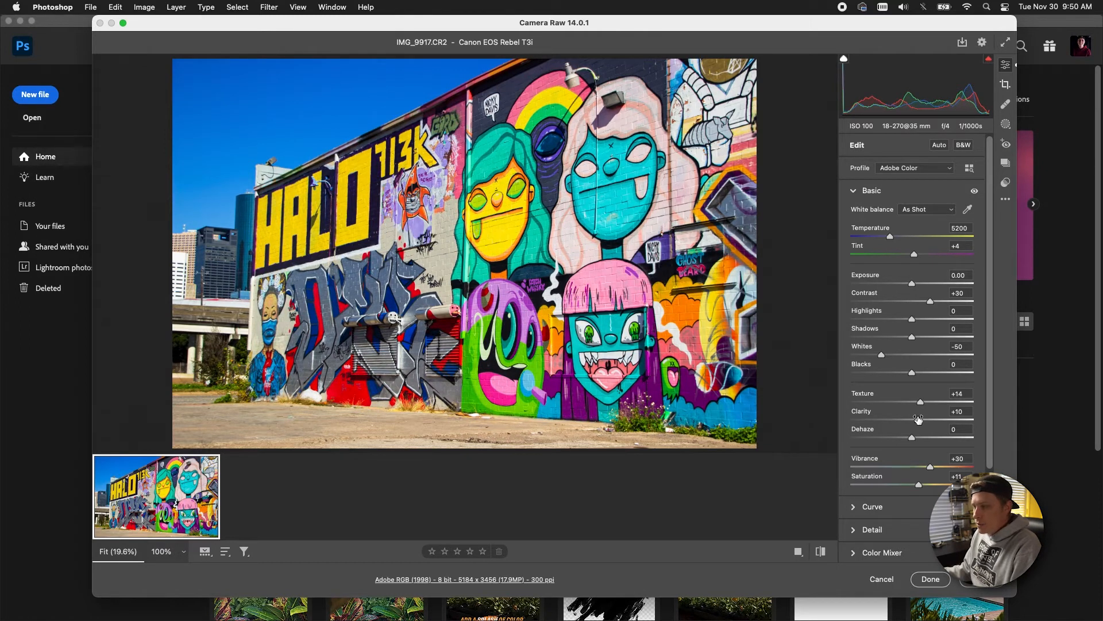
pyautogui.moveTo(918, 419)
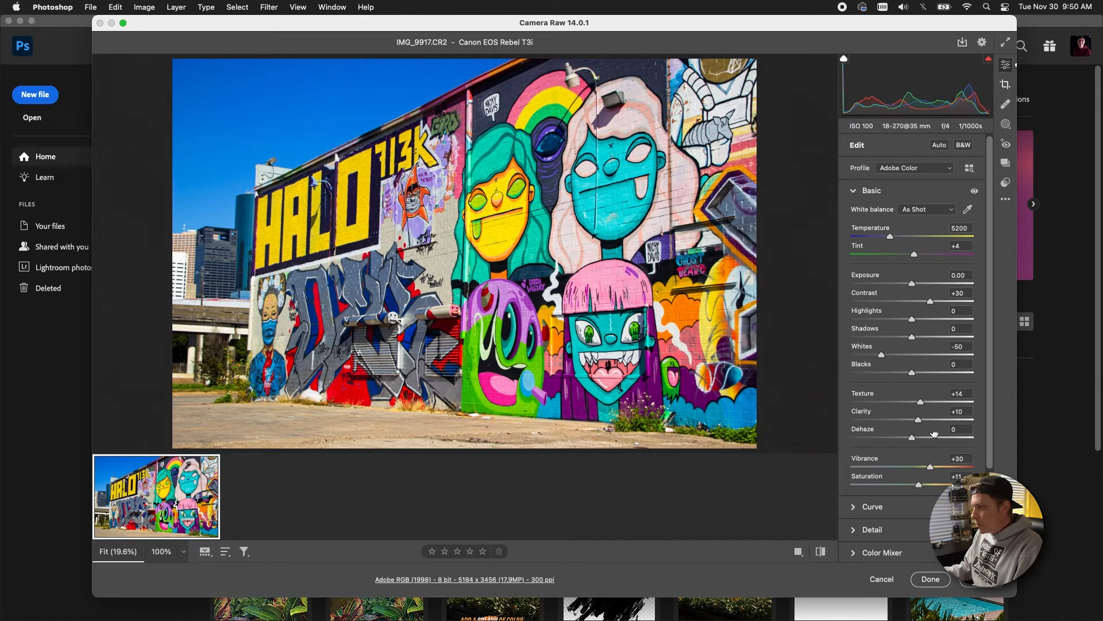
pyautogui.click(906, 192)
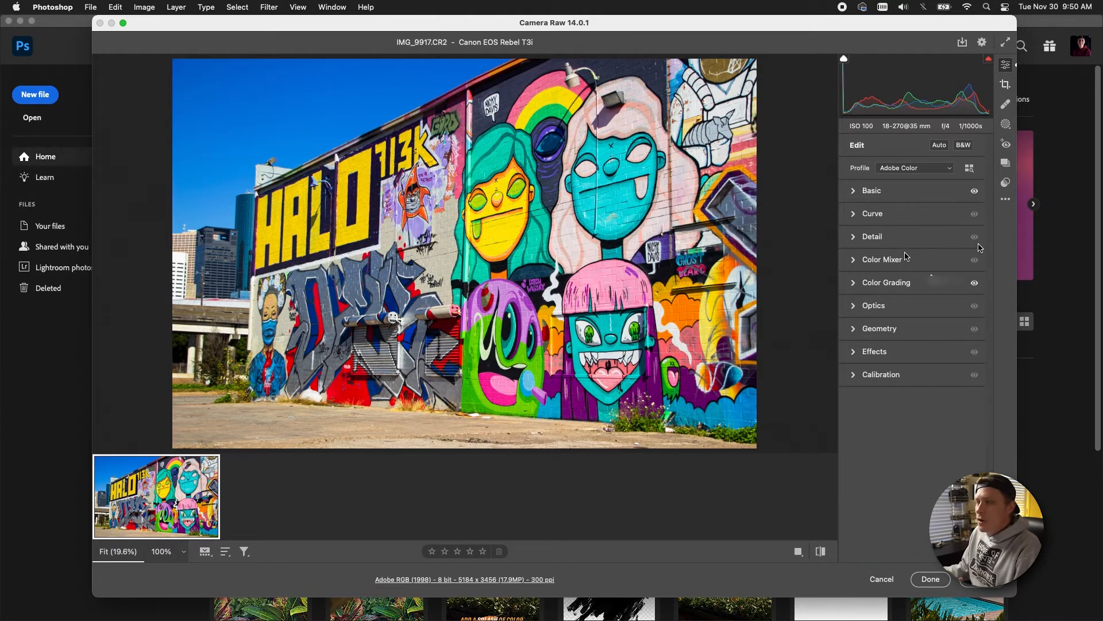
# Try an S-shaped point curve with points at input 42, output 22 and input 172, output 189, and revert it to linear.
pyautogui.click(904, 219)
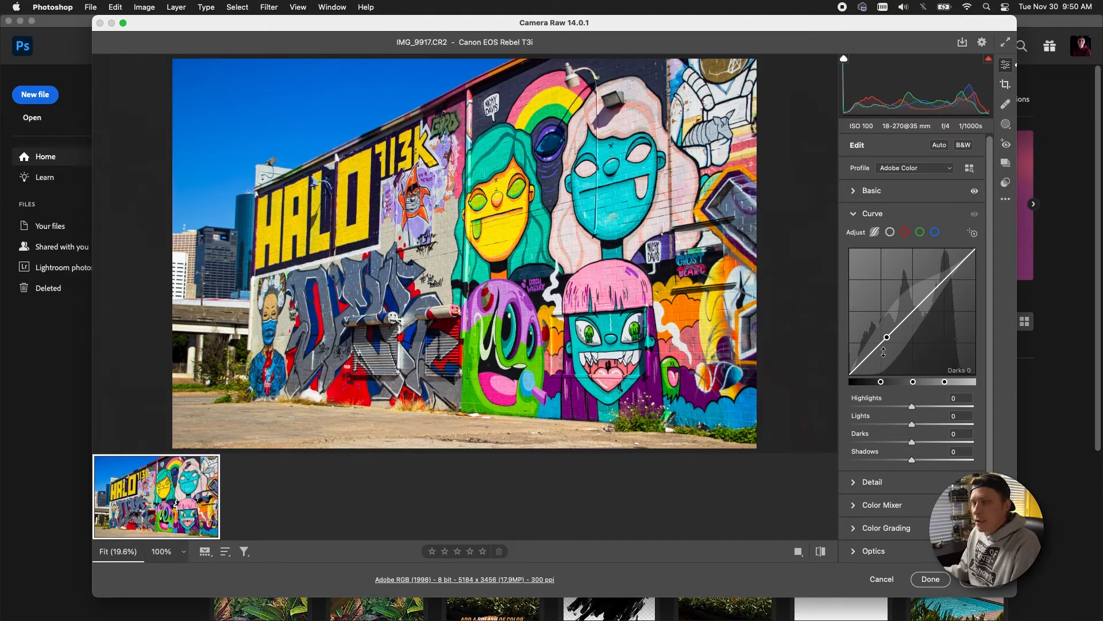
pyautogui.click(891, 233)
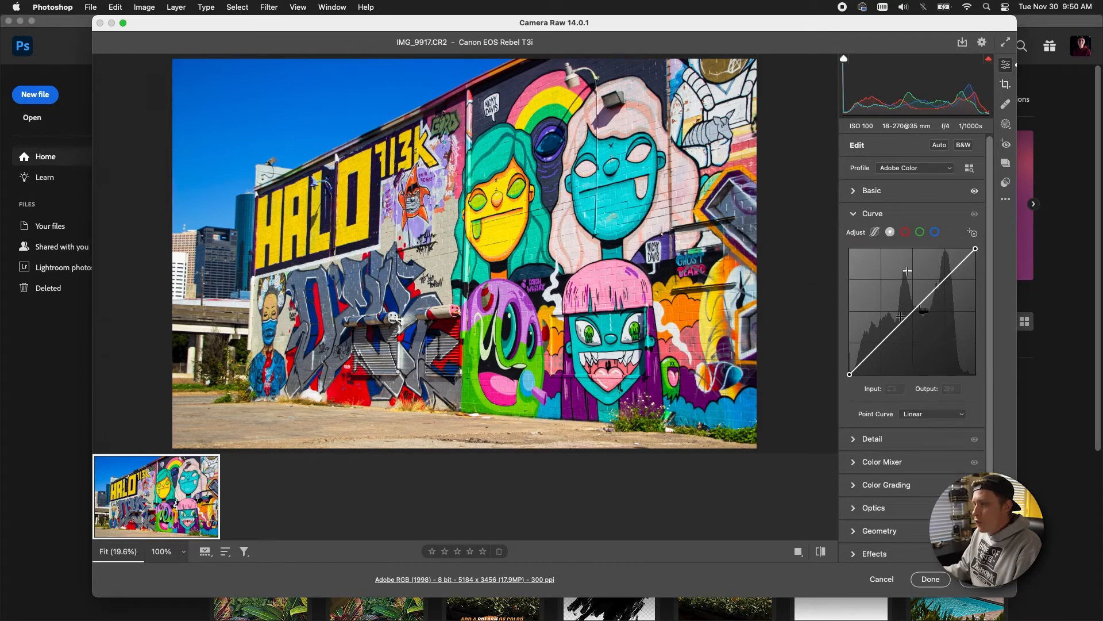
pyautogui.moveTo(867, 357); pyautogui.dragTo(870, 363)
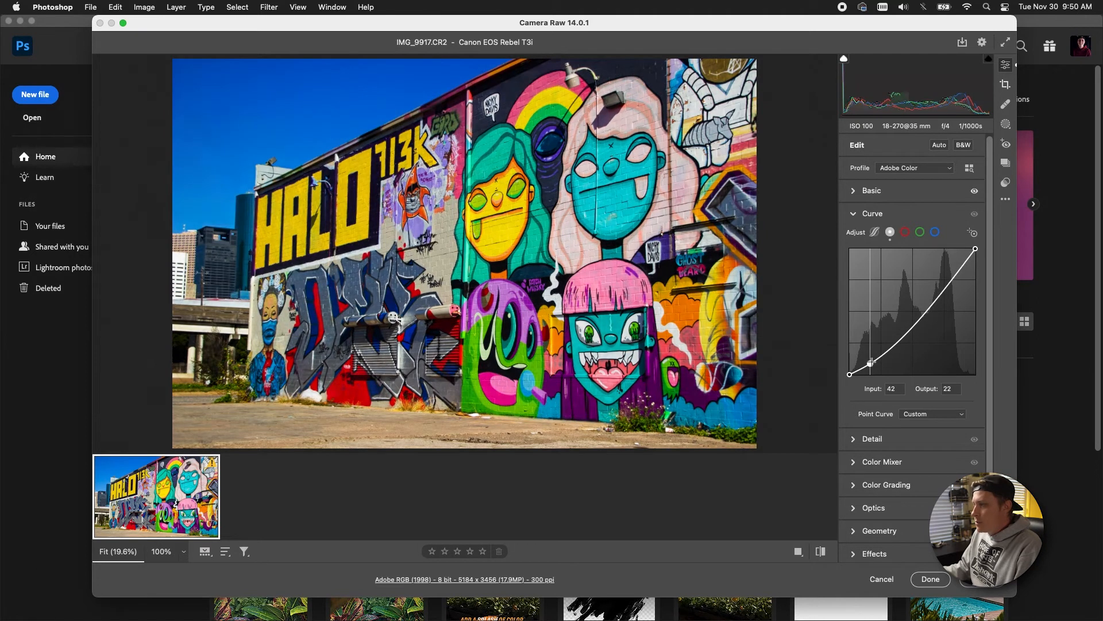
pyautogui.moveTo(934, 315); pyautogui.dragTo(934, 280)
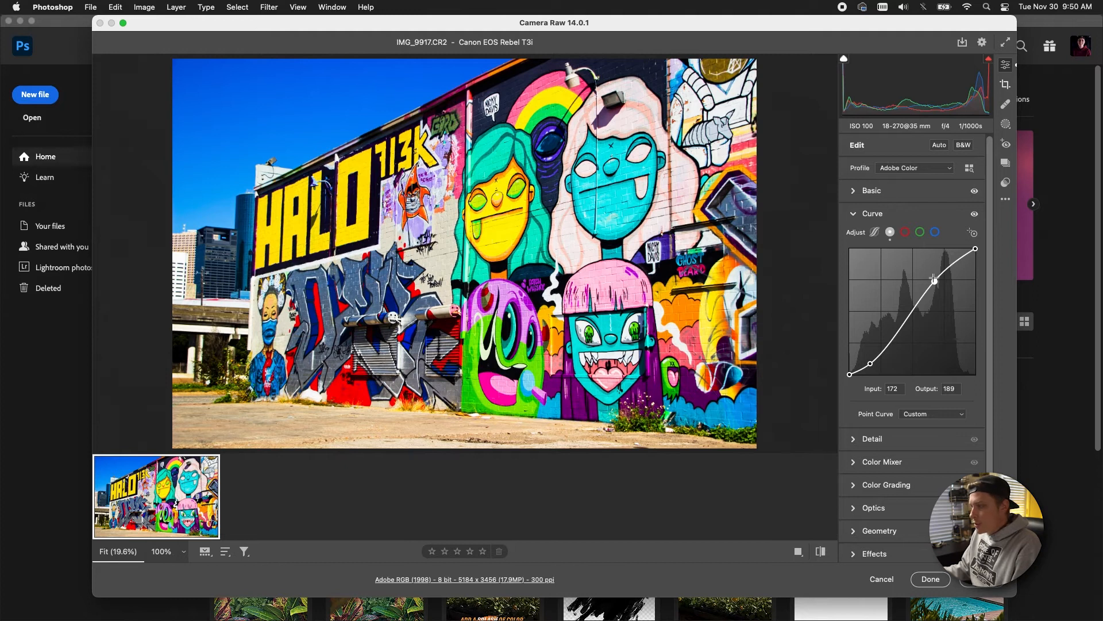
pyautogui.press('Delete')
pyautogui.press('super+z')
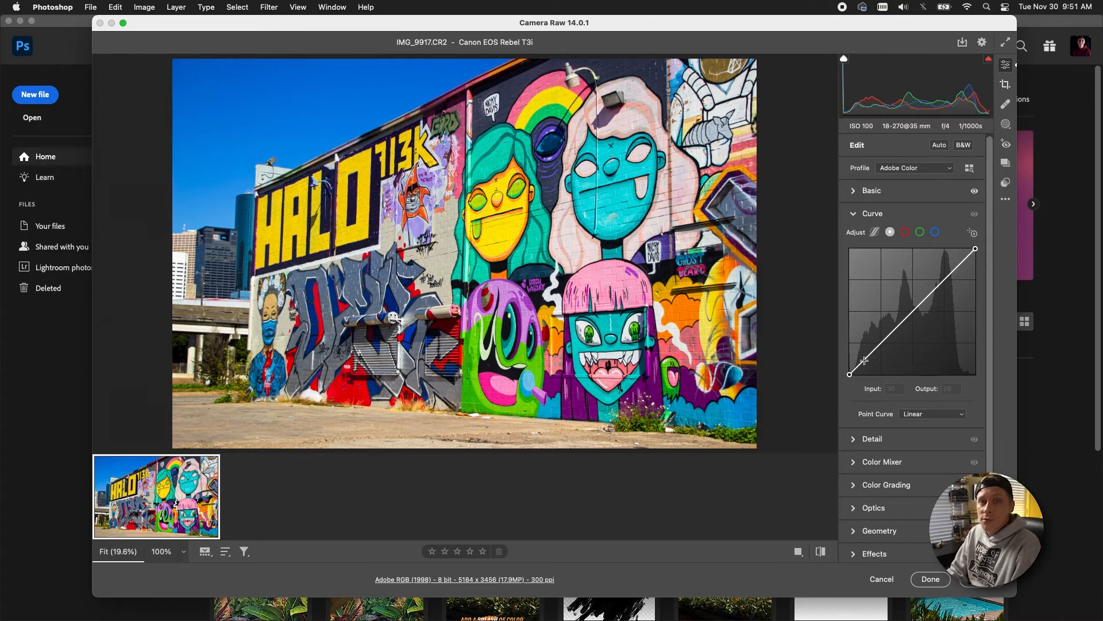
# Try a slight S-curve on the blue channel with lowered shadows and raised highlights, and undo it.
pyautogui.click(905, 233)
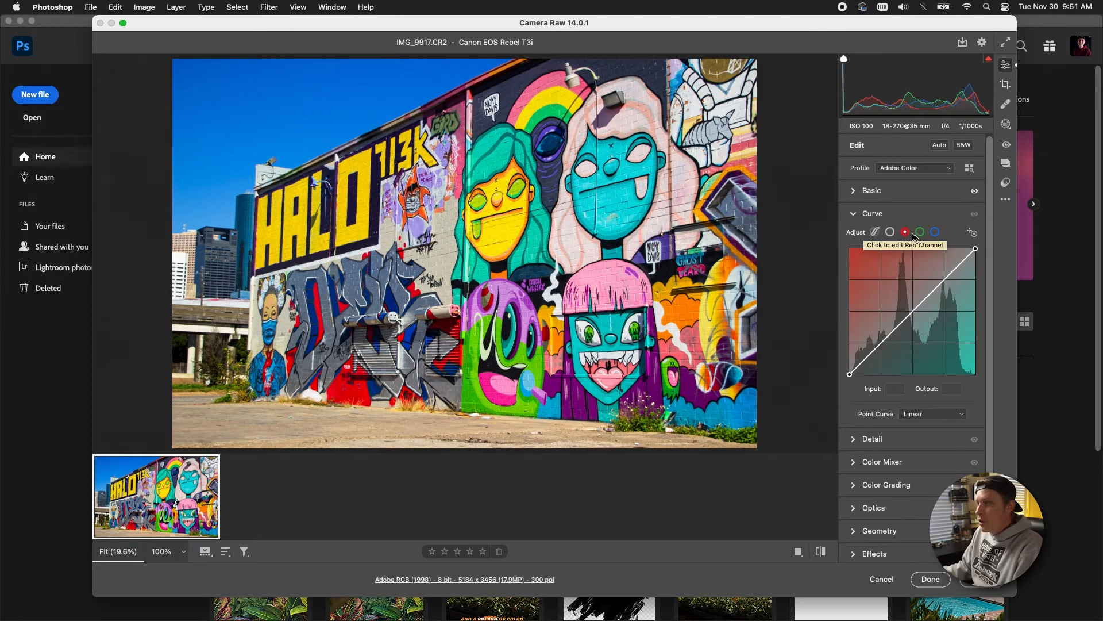
pyautogui.click(920, 232)
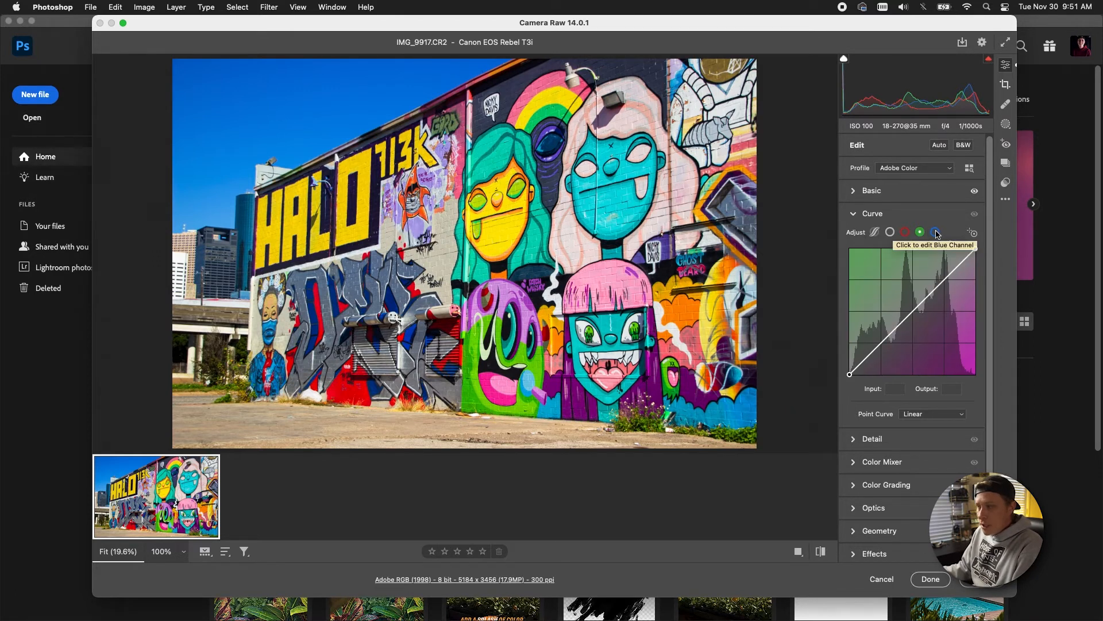
pyautogui.click(937, 233)
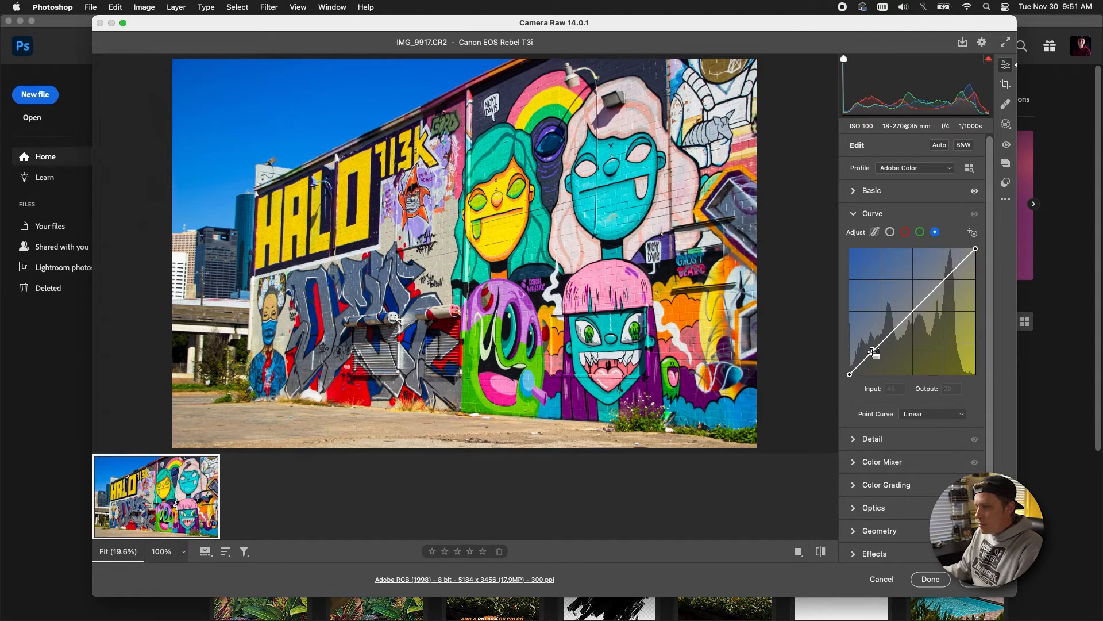
pyautogui.moveTo(874, 352); pyautogui.dragTo(874, 356)
pyautogui.moveTo(951, 279); pyautogui.dragTo(943, 273)
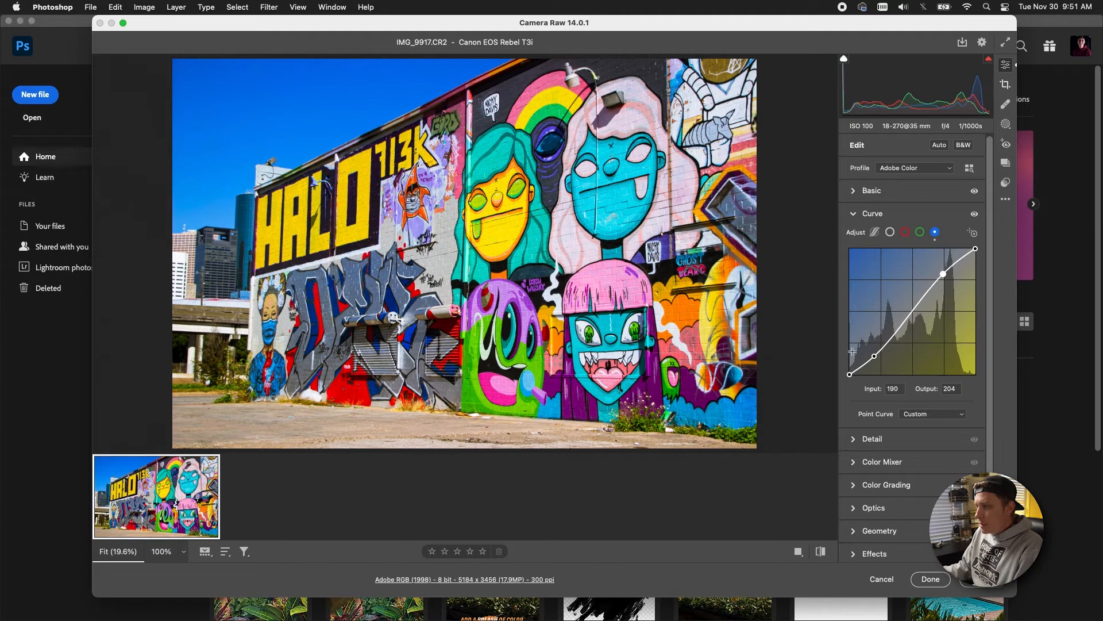
pyautogui.moveTo(874, 356); pyautogui.dragTo(879, 359)
pyautogui.moveTo(943, 274); pyautogui.dragTo(946, 282)
pyautogui.press('super+z')
pyautogui.press('super+z')
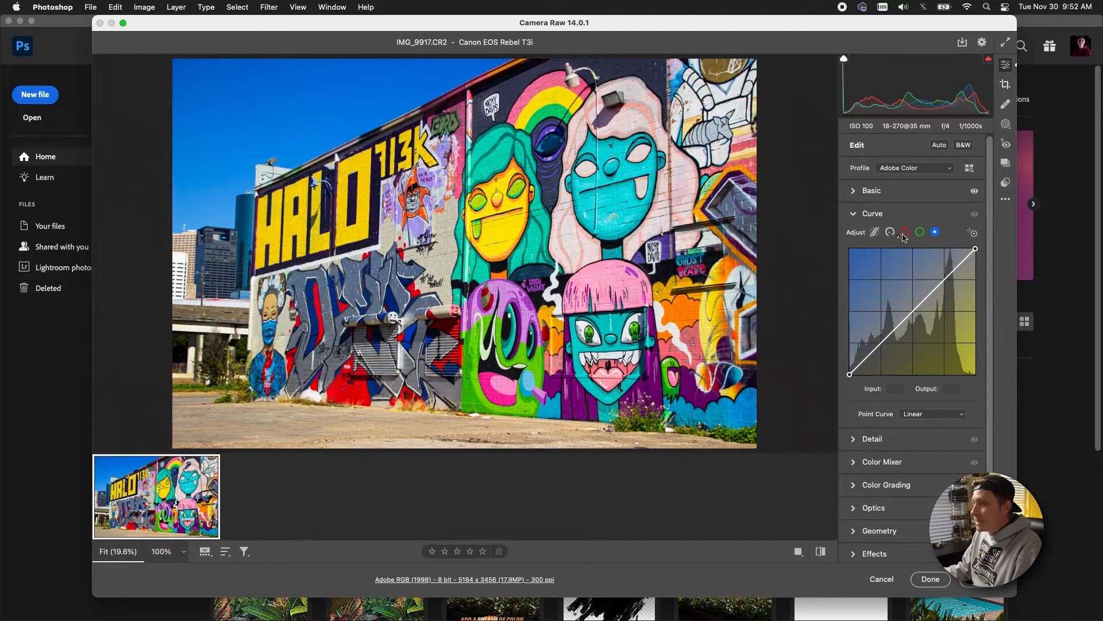
pyautogui.click(891, 233)
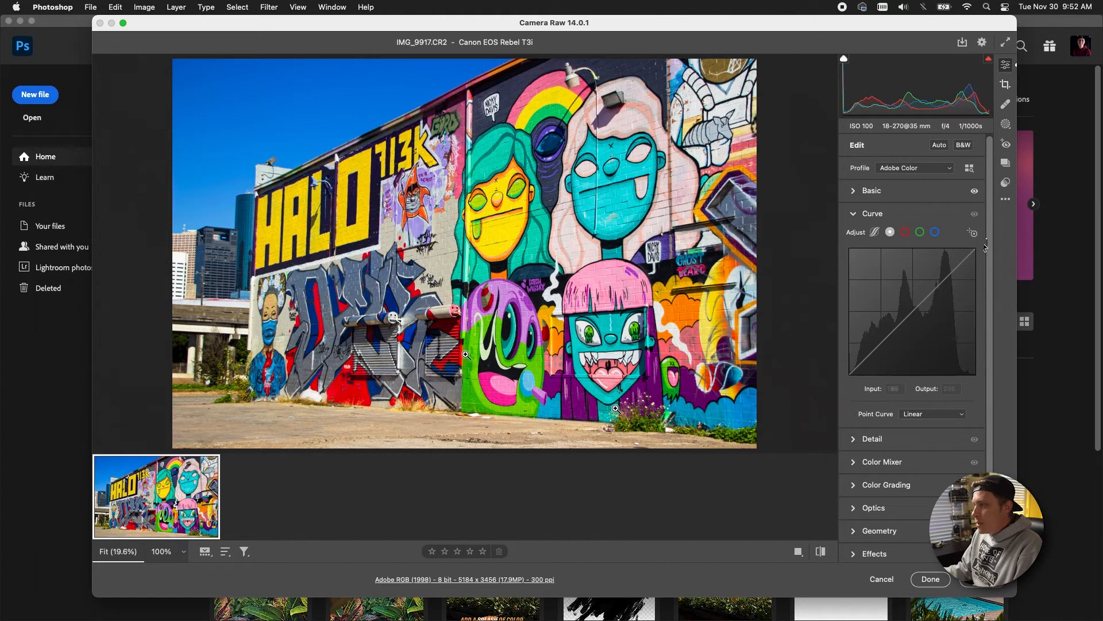
pyautogui.click(857, 214)
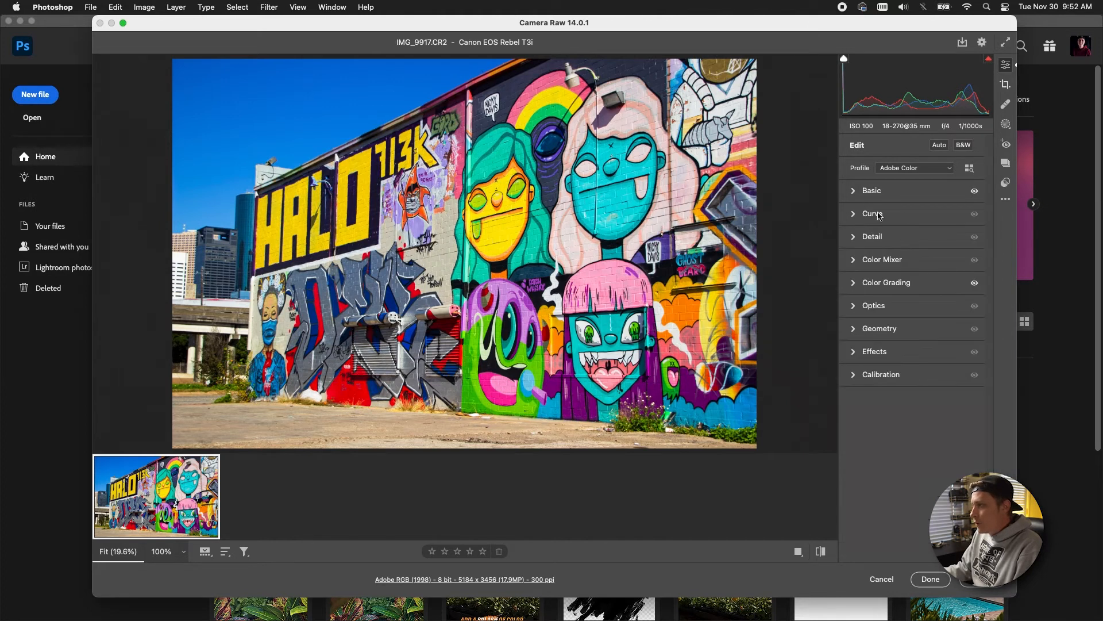
pyautogui.click(856, 239)
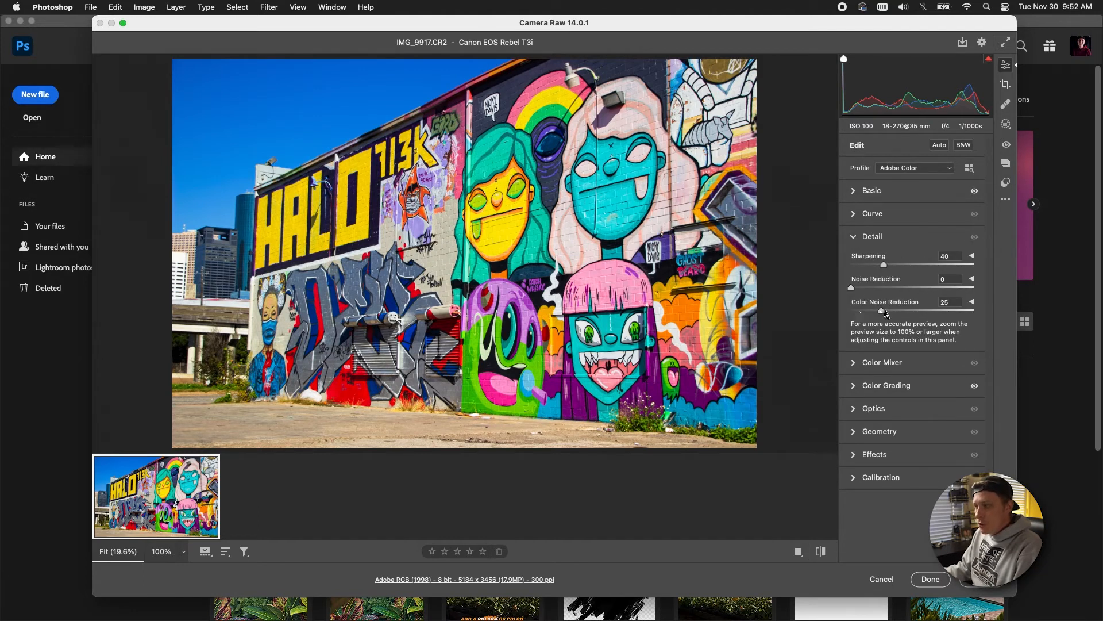
pyautogui.click(855, 239)
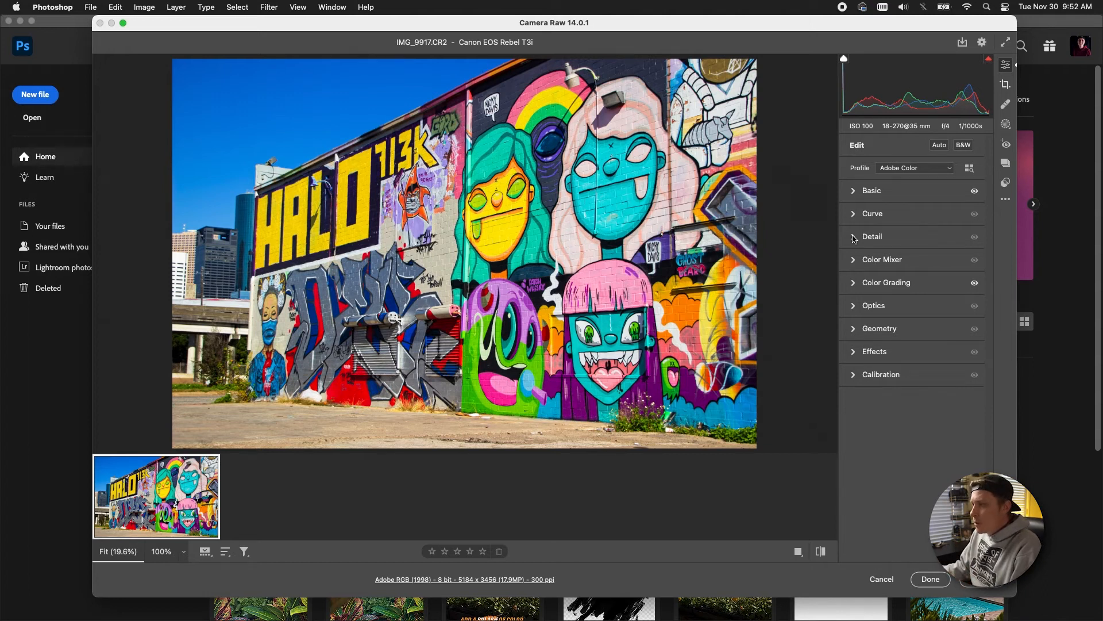
pyautogui.click(855, 238)
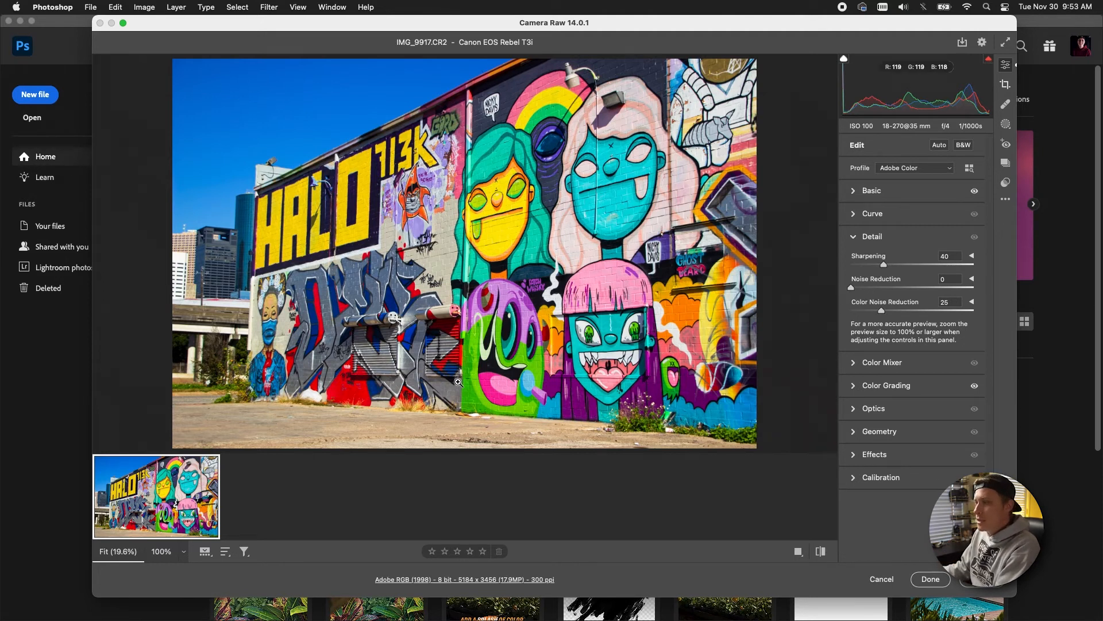
pyautogui.click(855, 241)
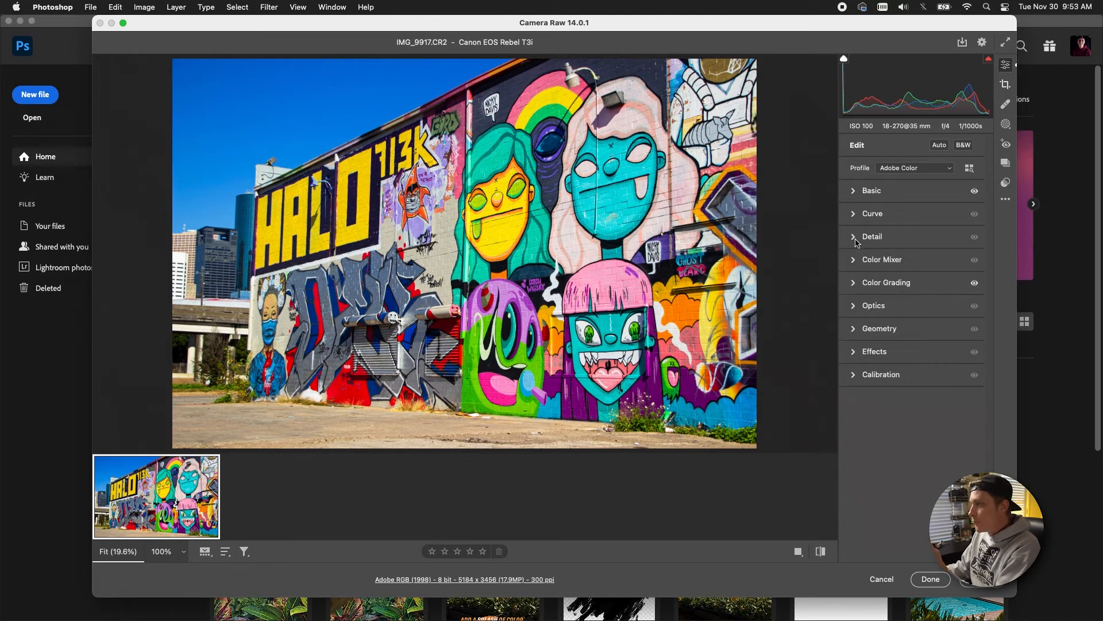
pyautogui.click(854, 192)
pyautogui.click(854, 191)
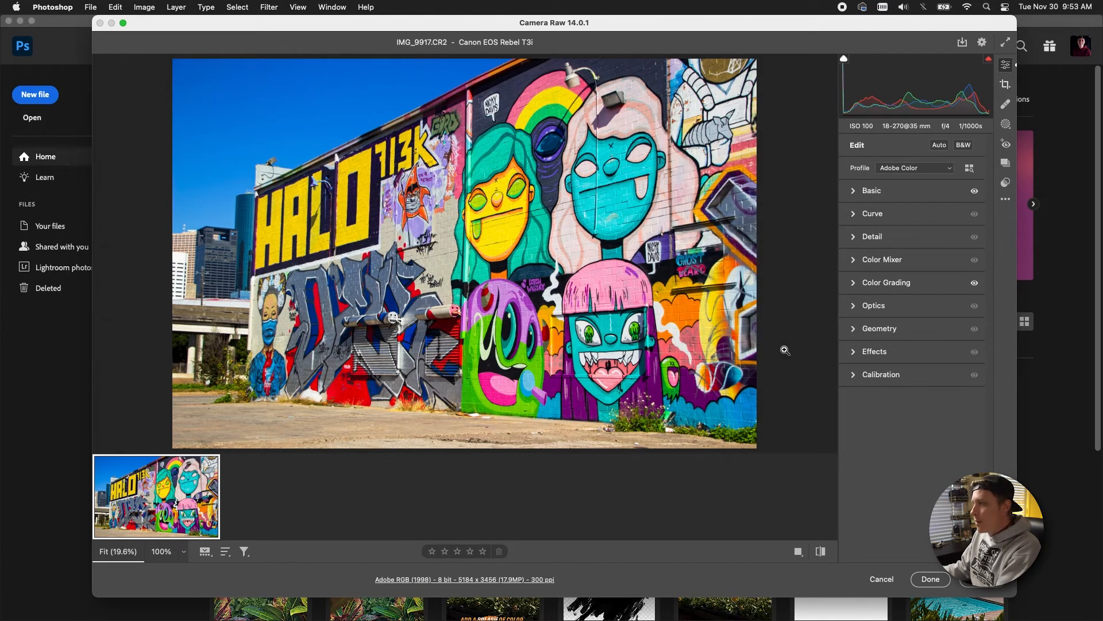
# Set the Color Mixer's HSL saturation to +25 for Blues and +40 for both Magentas and Purples.
pyautogui.click(854, 261)
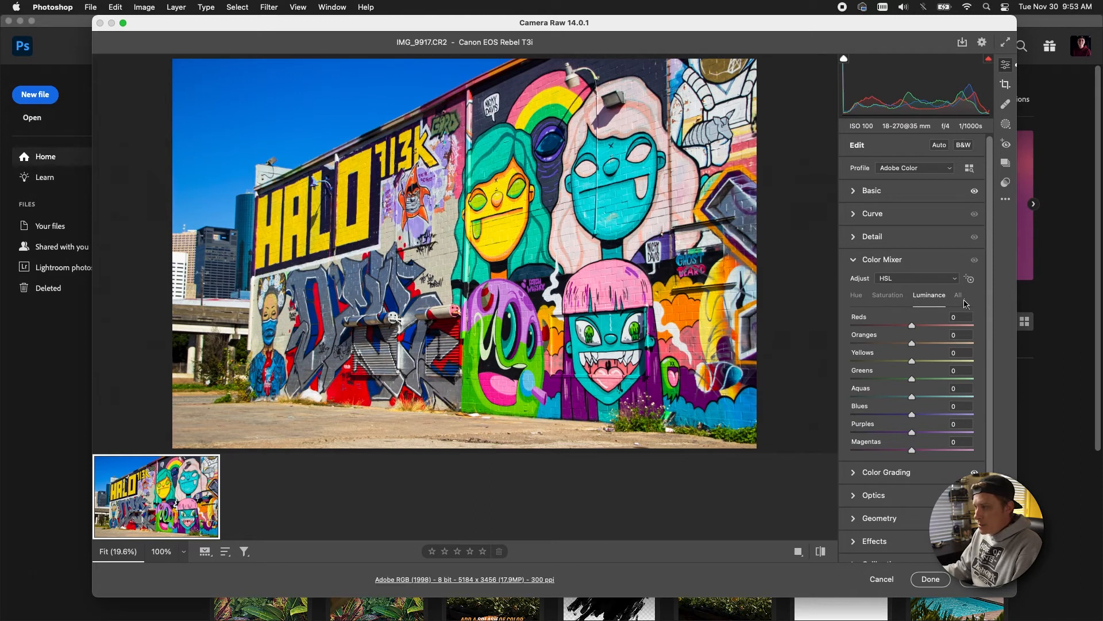
pyautogui.click(891, 299)
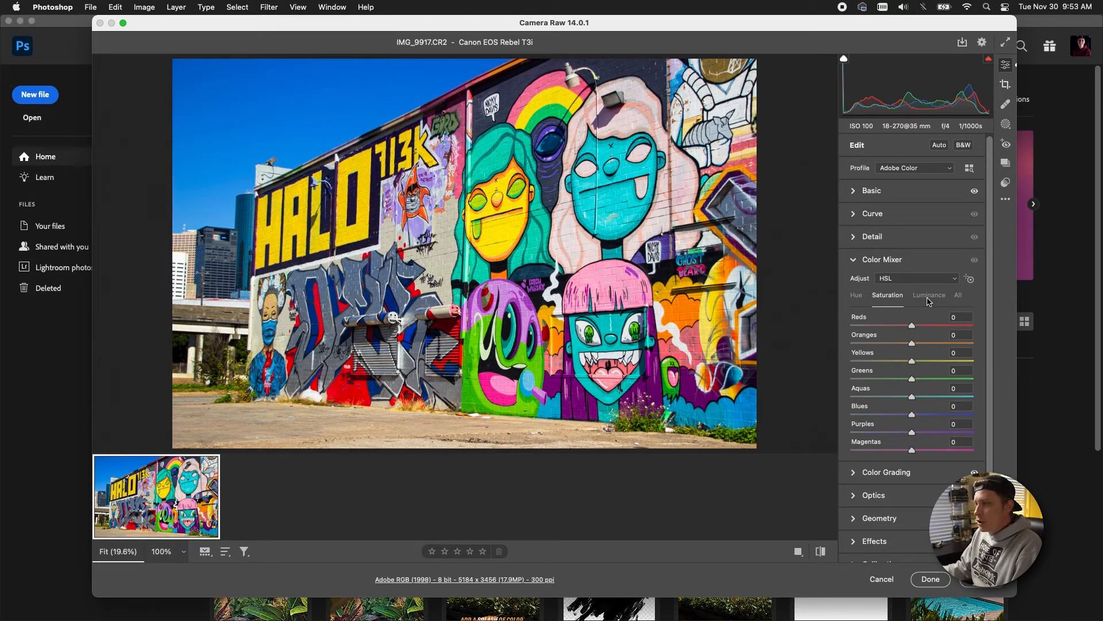
pyautogui.click(856, 295)
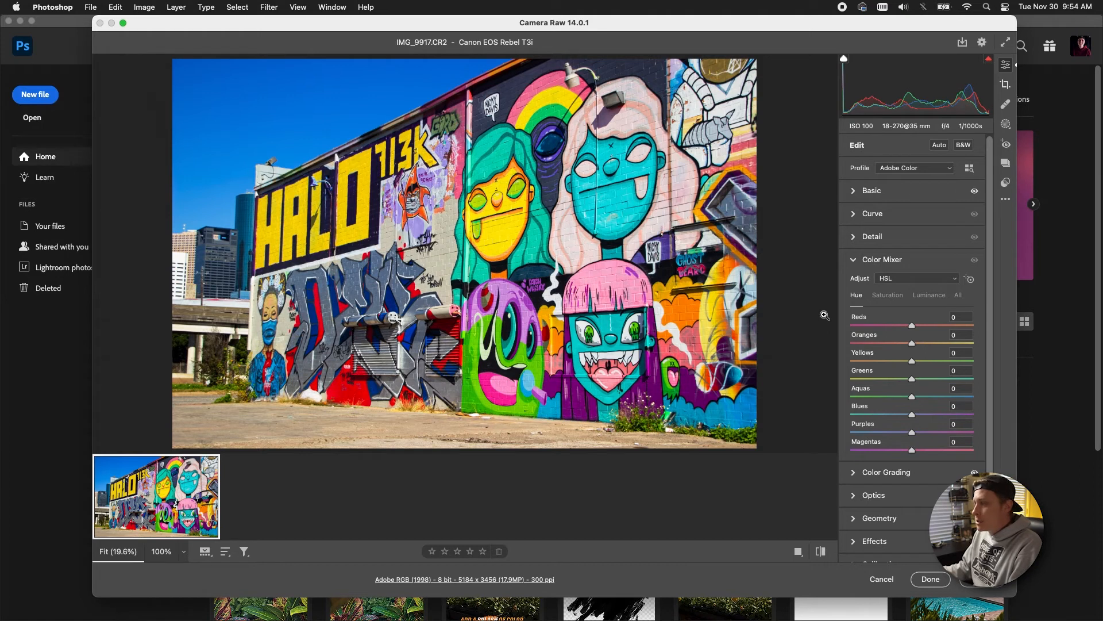
pyautogui.click(897, 303)
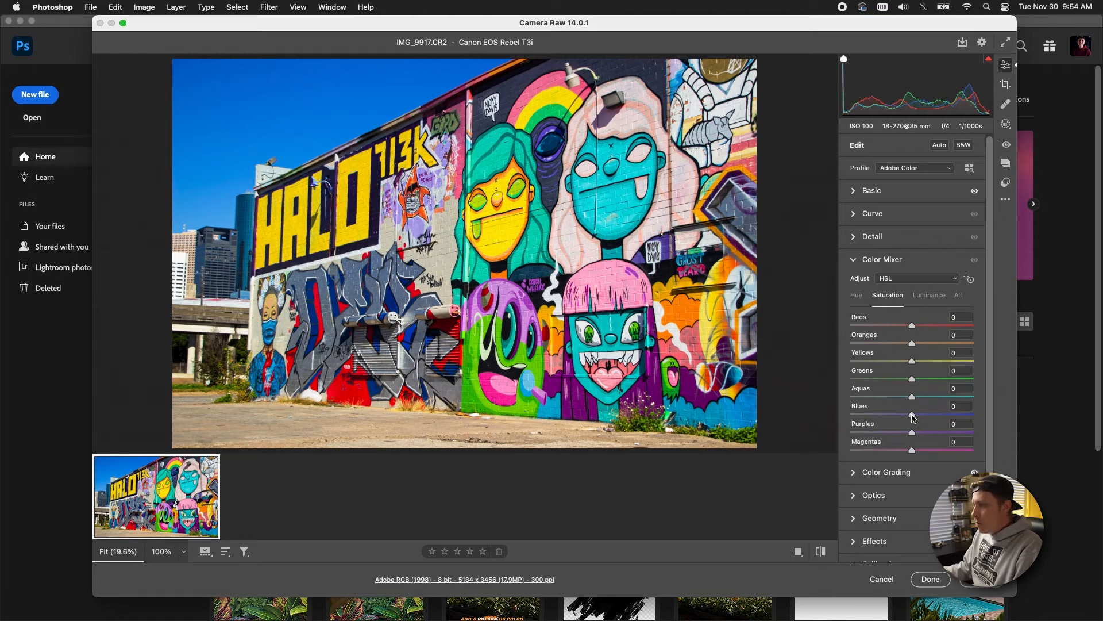
pyautogui.moveTo(914, 415); pyautogui.dragTo(928, 415)
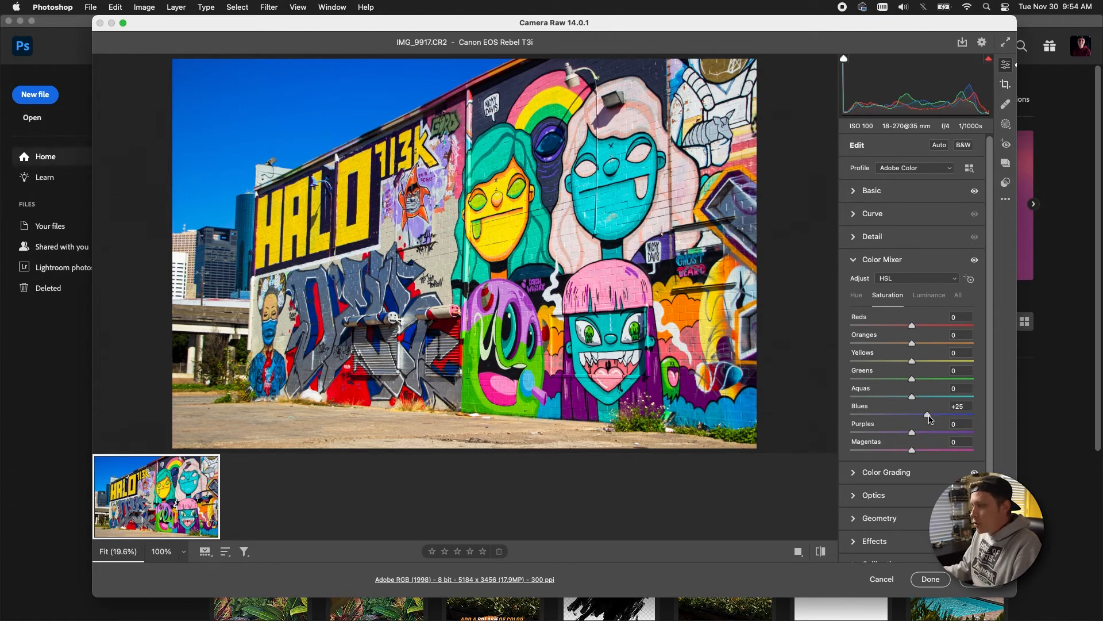
pyautogui.moveTo(928, 416); pyautogui.dragTo(943, 418)
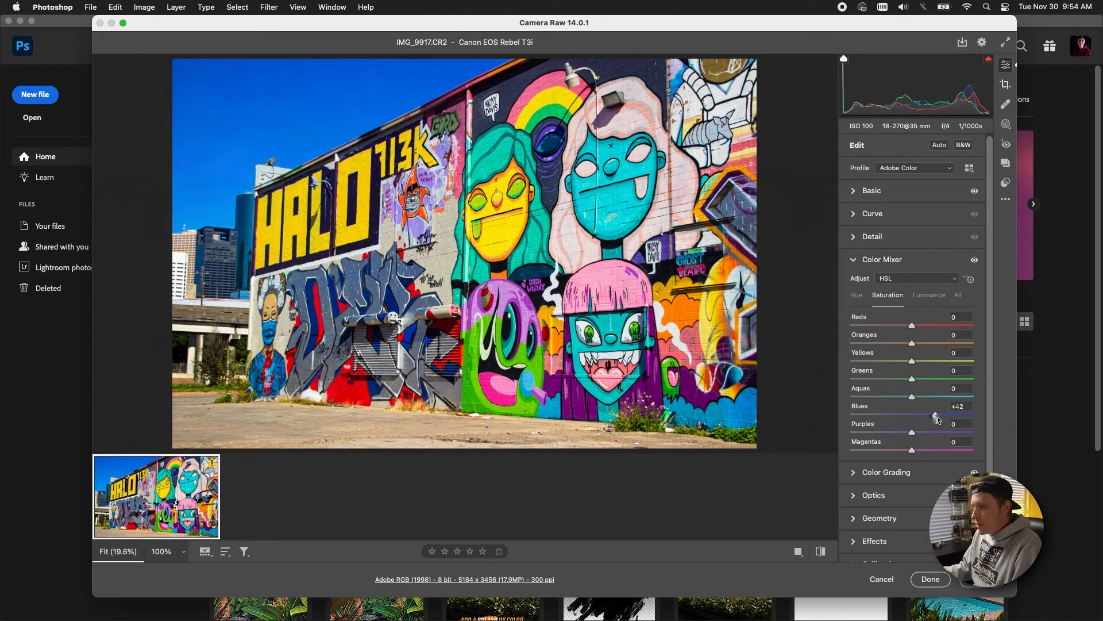
pyautogui.moveTo(943, 419); pyautogui.dragTo(930, 416)
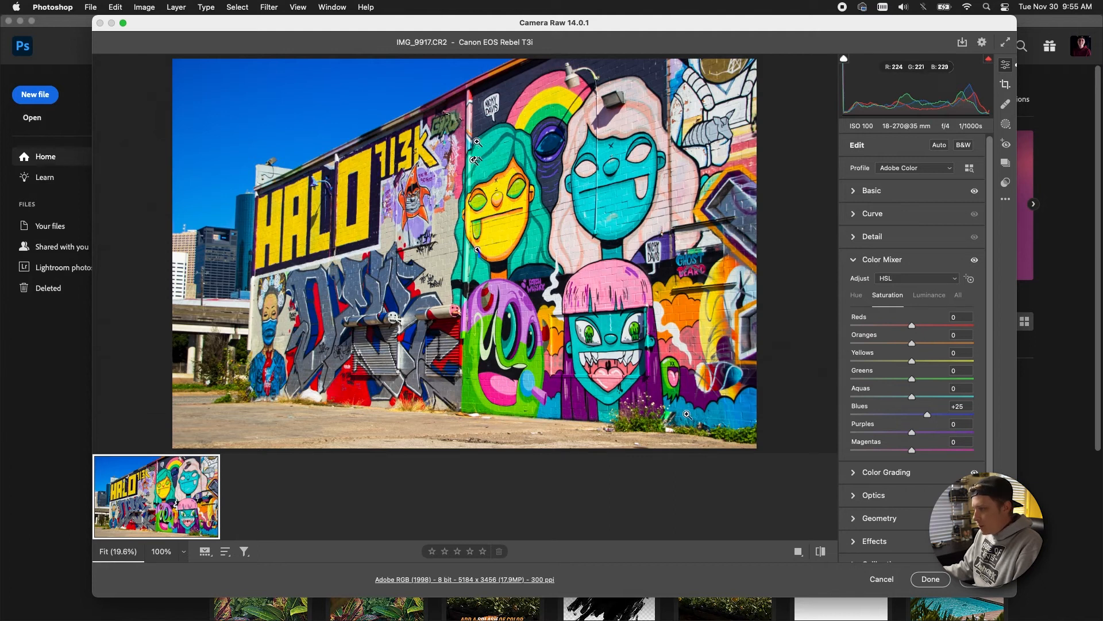
pyautogui.moveTo(914, 453); pyautogui.dragTo(936, 456)
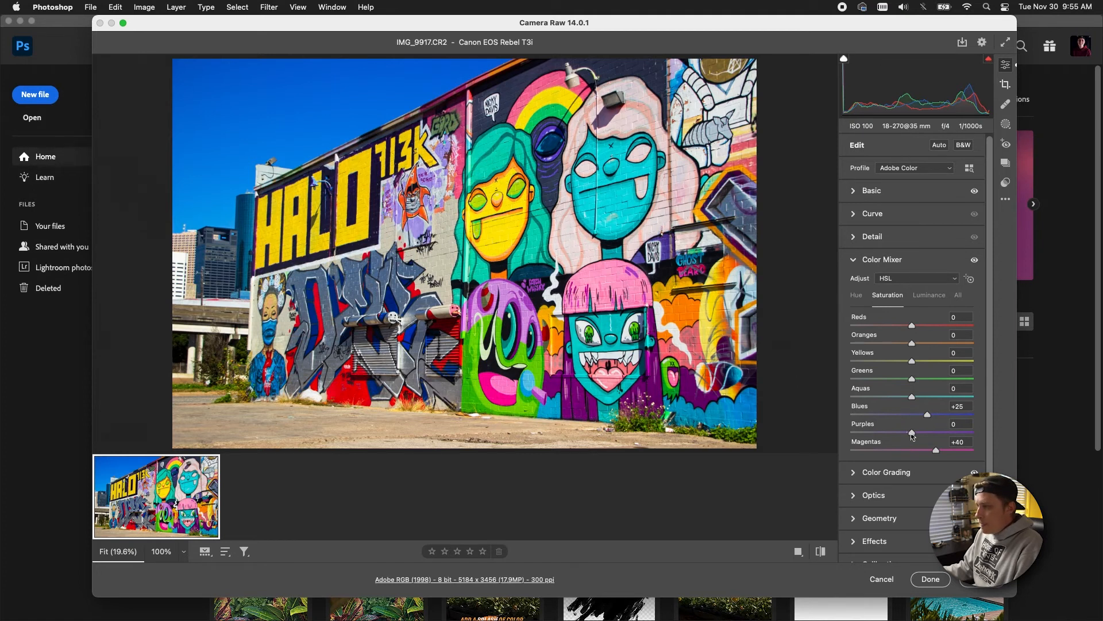
pyautogui.moveTo(914, 435); pyautogui.dragTo(939, 438)
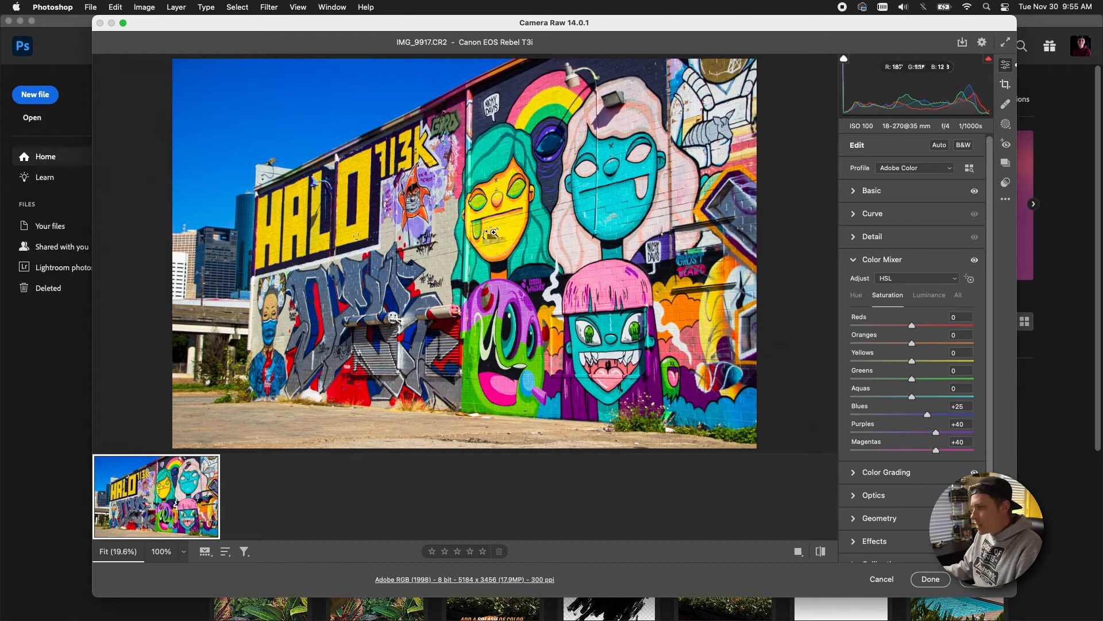
# Test the Color Mixer's Blues luminance at +22 and settle it at +4.
pyautogui.click(932, 295)
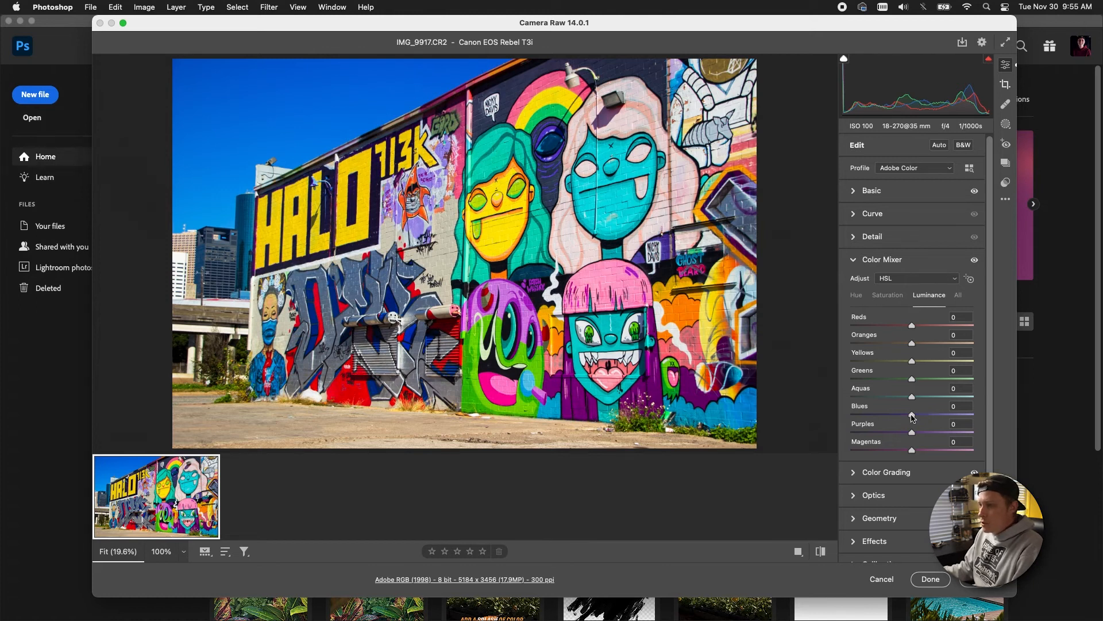
pyautogui.moveTo(914, 418); pyautogui.dragTo(924, 417)
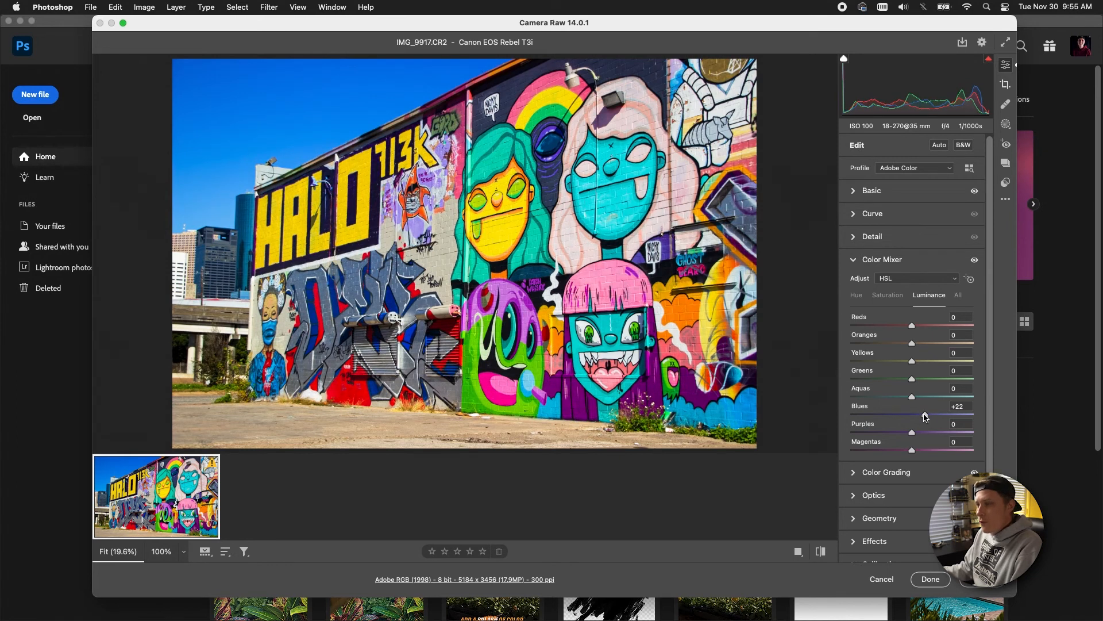
pyautogui.moveTo(925, 417)
pyautogui.mouseDown()
pyautogui.moveTo(891, 418)
pyautogui.moveTo(914, 420)
pyautogui.mouseUp()
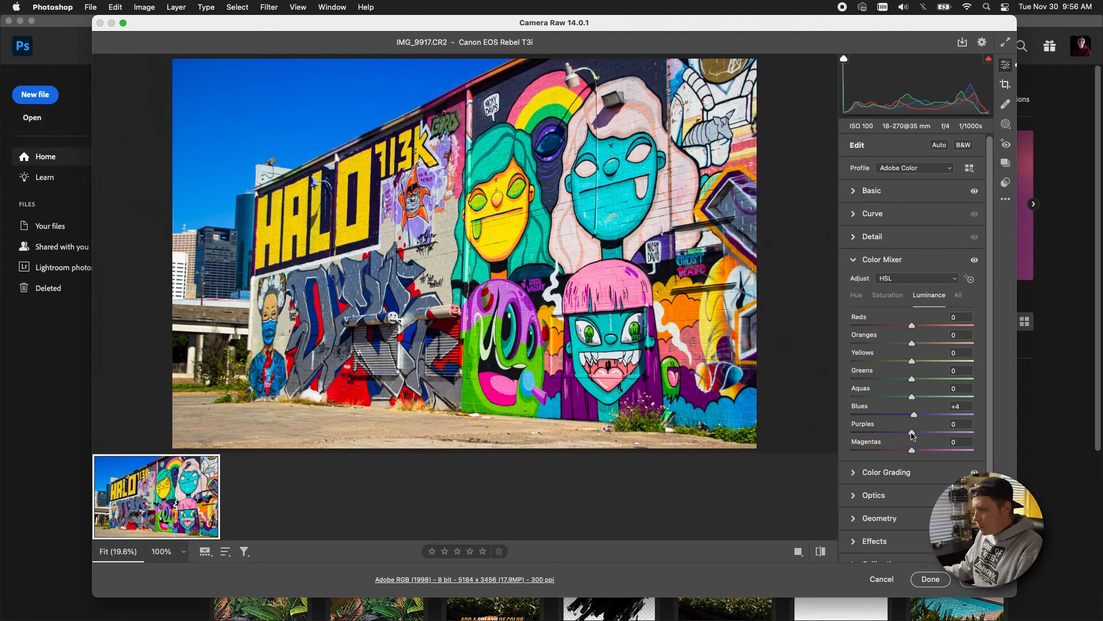
# Set the Color Mixer's HSL luminance to -15 for Purples and -30 for Magentas.
pyautogui.moveTo(912, 435)
pyautogui.mouseDown()
pyautogui.moveTo(895, 437)
pyautogui.moveTo(905, 439)
pyautogui.mouseUp()
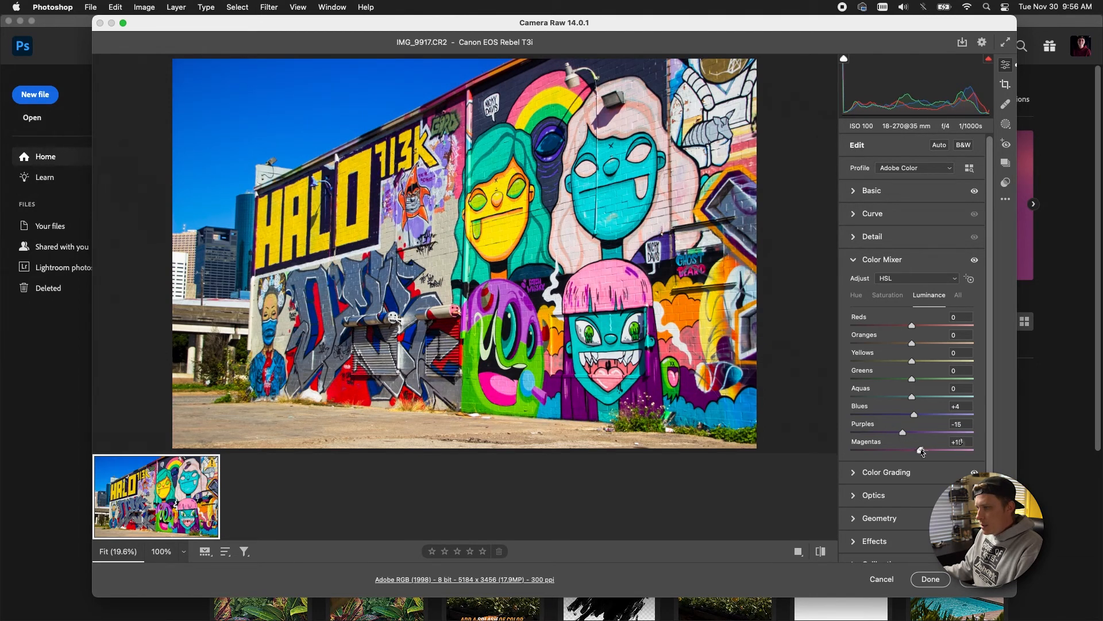
pyautogui.moveTo(912, 449); pyautogui.dragTo(895, 456)
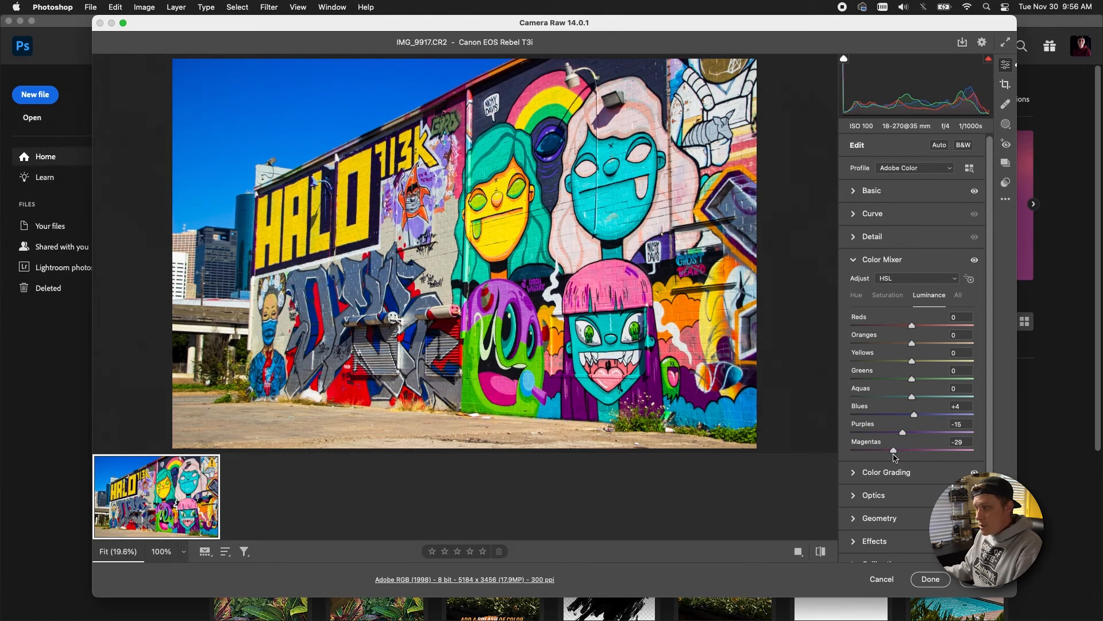
pyautogui.moveTo(895, 459); pyautogui.dragTo(893, 458)
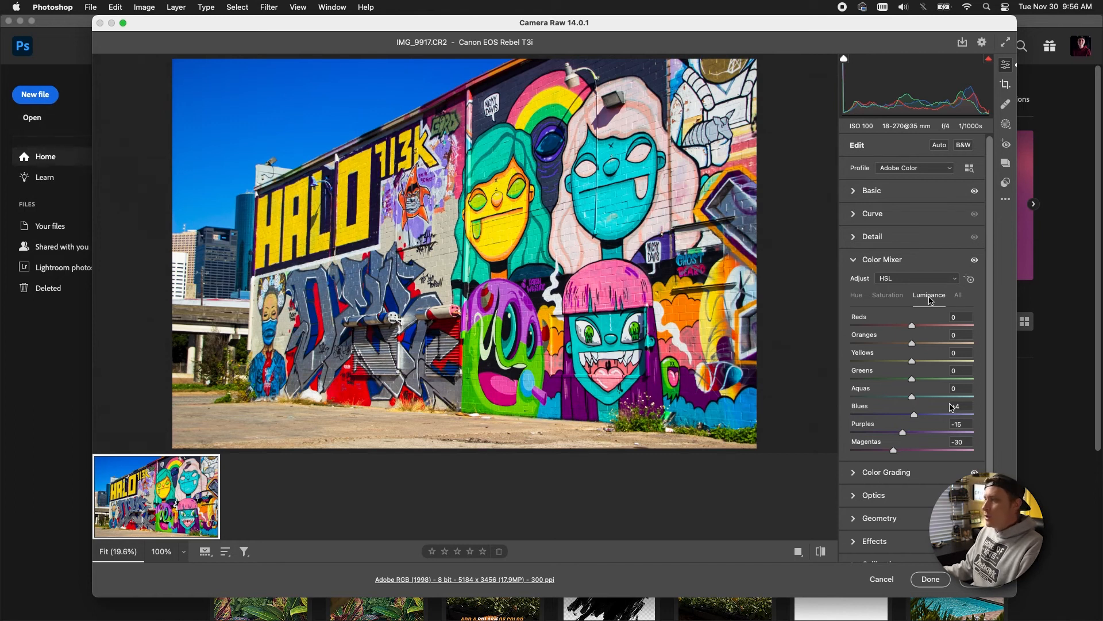
# Test the Color Mixer's Blues hue at +100 and return it to 0.
pyautogui.click(857, 296)
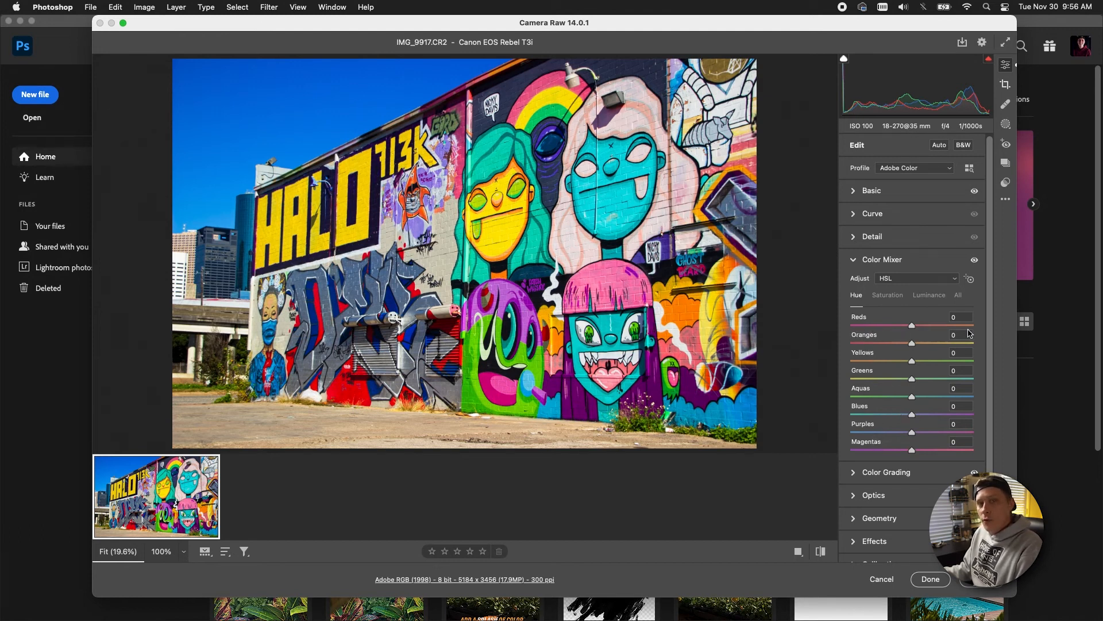
pyautogui.moveTo(912, 325); pyautogui.dragTo(916, 368)
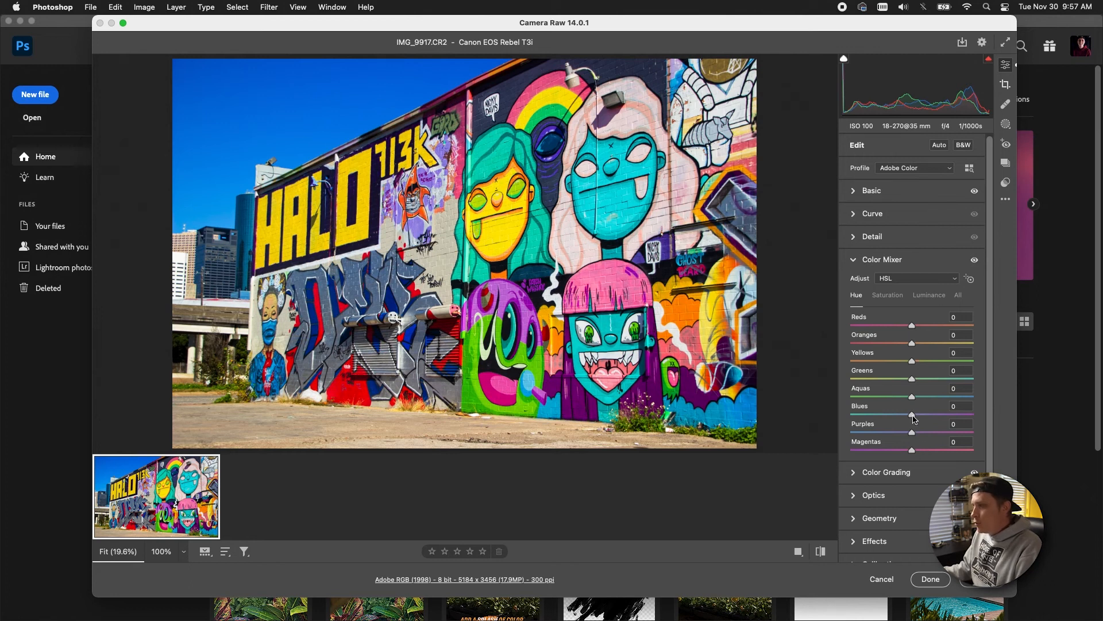
pyautogui.moveTo(914, 416); pyautogui.dragTo(986, 431)
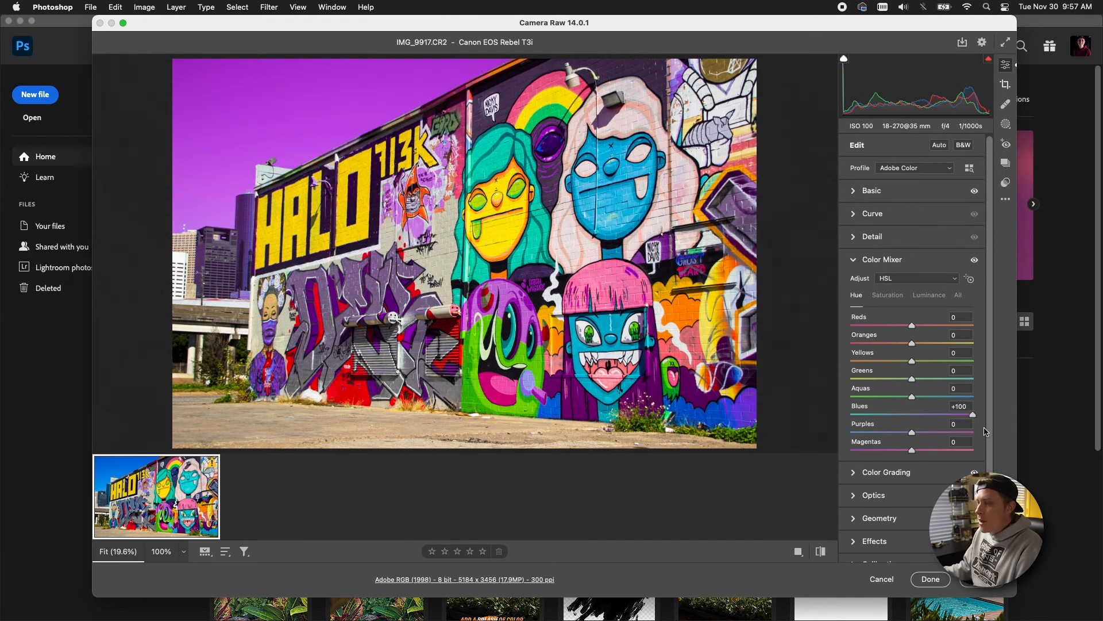
pyautogui.moveTo(980, 431); pyautogui.dragTo(914, 430)
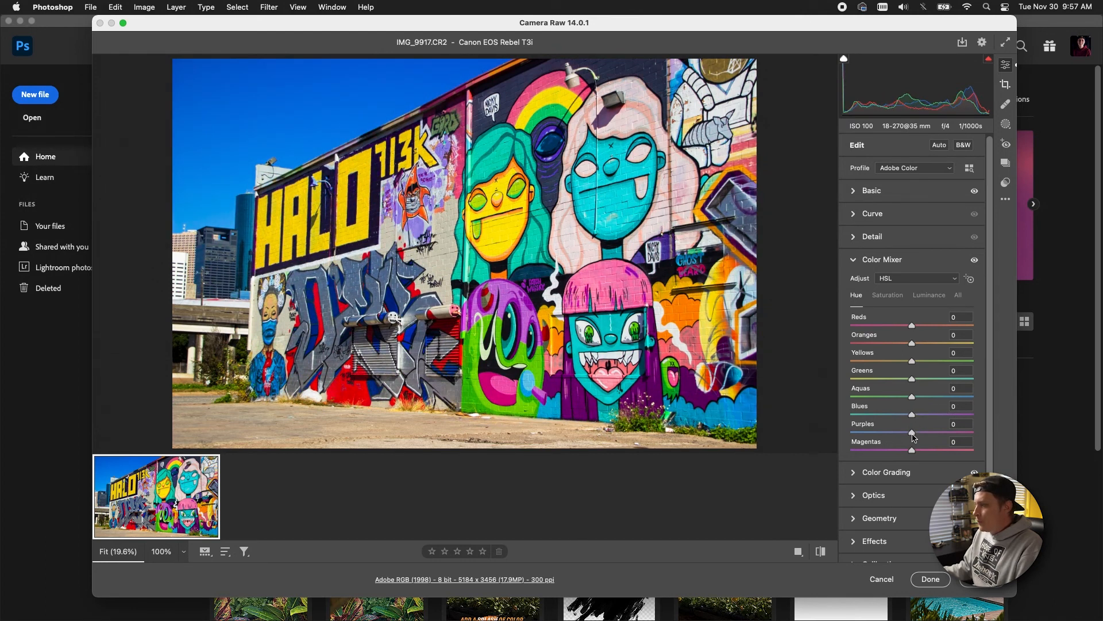
# Set the Color Mixer's HSL hue to +14 for Purples, -66 for Magentas and +10 for Oranges.
pyautogui.moveTo(914, 437)
pyautogui.mouseDown()
pyautogui.moveTo(987, 440)
pyautogui.moveTo(900, 435)
pyautogui.moveTo(931, 438)
pyautogui.mouseUp()
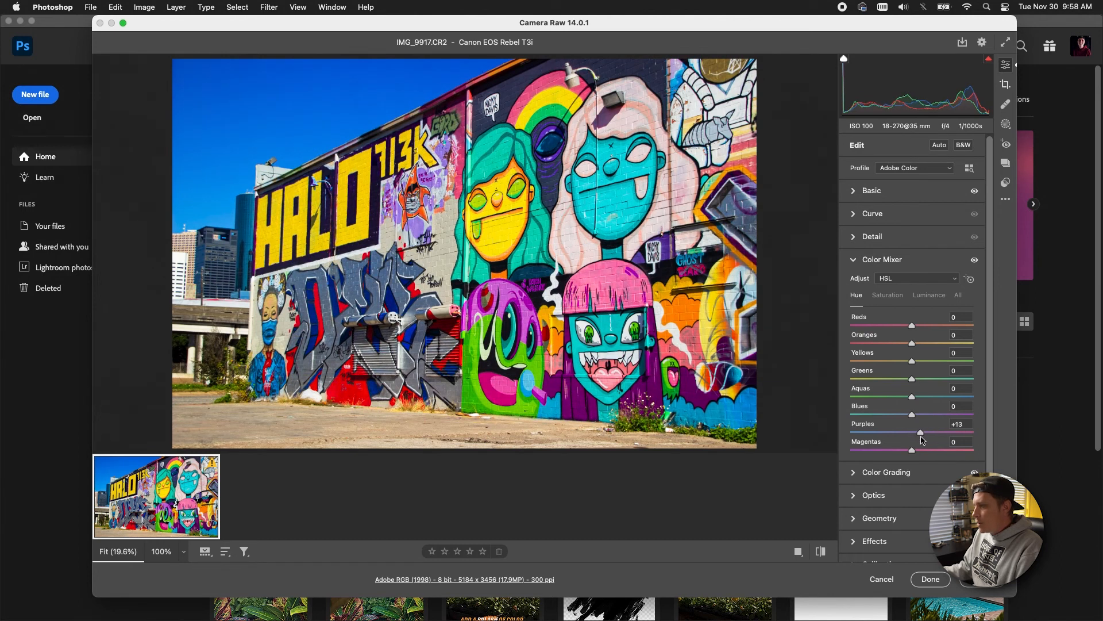
pyautogui.moveTo(922, 437); pyautogui.dragTo(922, 437)
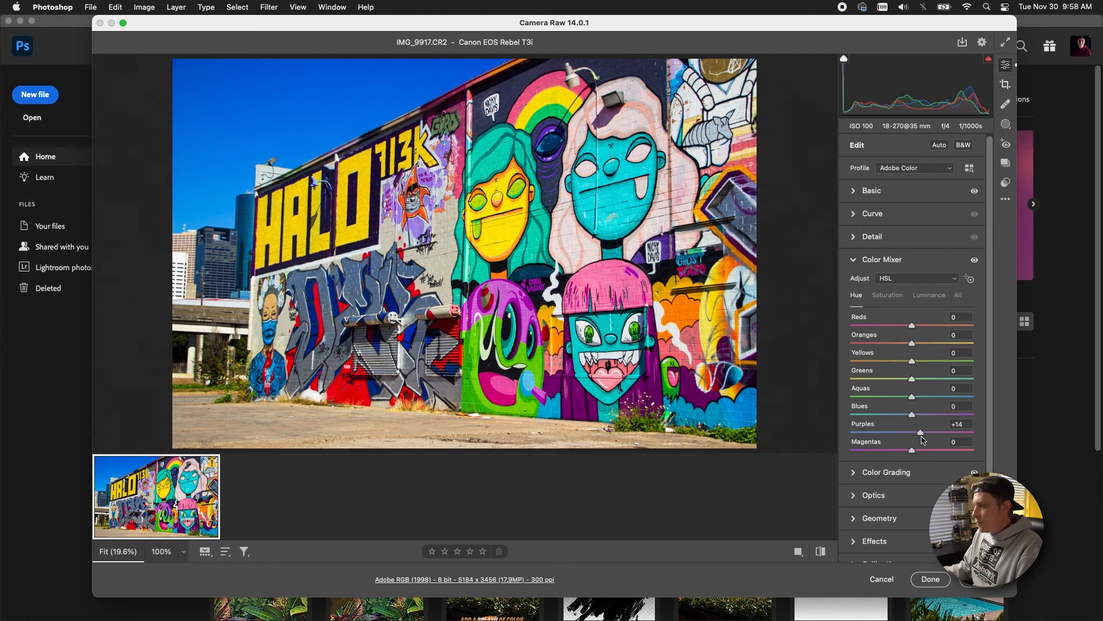
pyautogui.moveTo(913, 453); pyautogui.dragTo(873, 462)
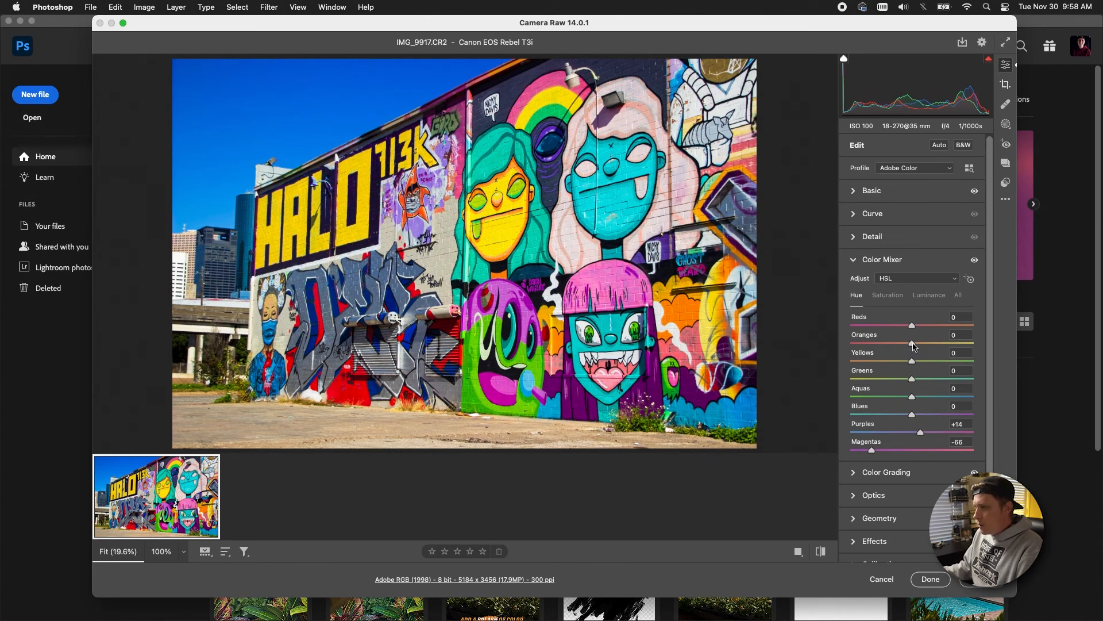
pyautogui.moveTo(913, 345); pyautogui.dragTo(918, 355)
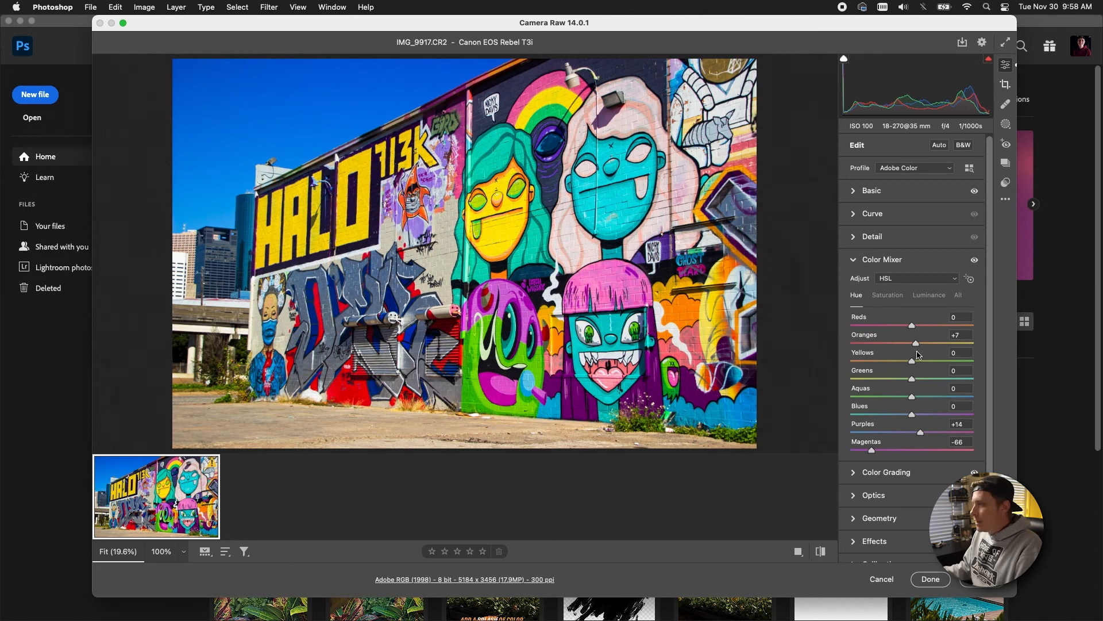
pyautogui.moveTo(918, 354); pyautogui.dragTo(919, 355)
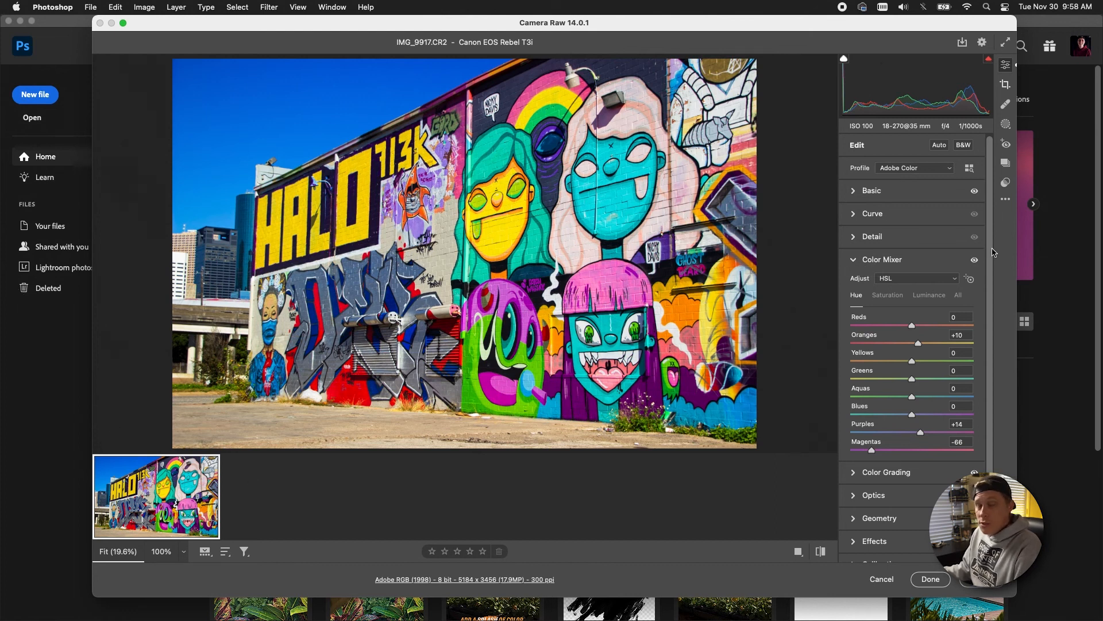
# Collapse the Color Mixer settings, open the adjusted raw photo as a Photoshop document and activate the Move tool.
pyautogui.scroll(-2, 994, 253)
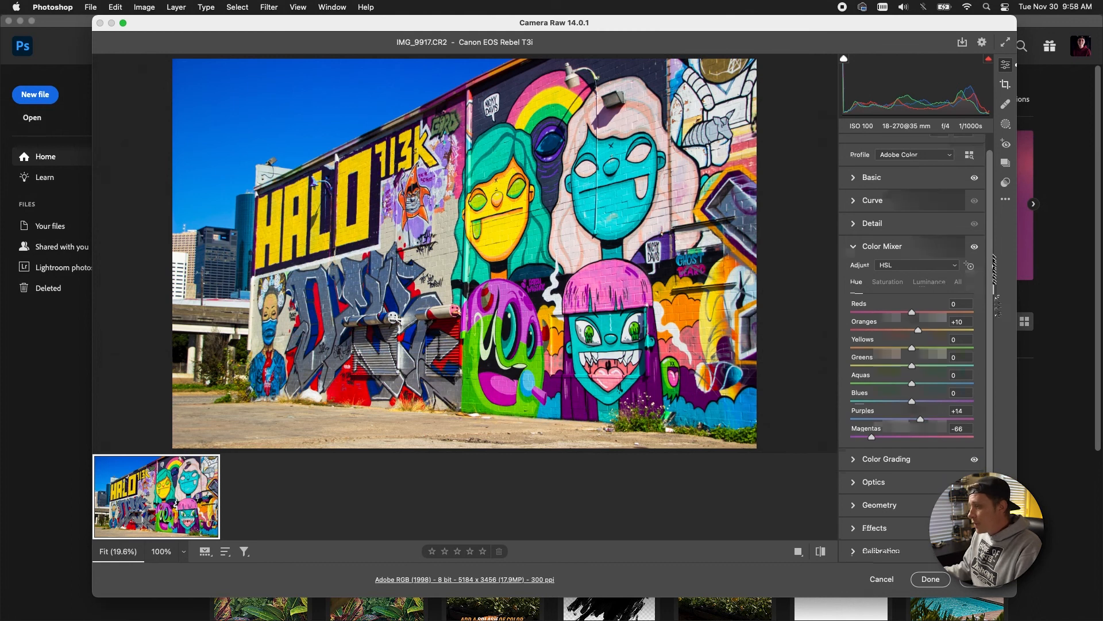
pyautogui.scroll(2, 914, 322)
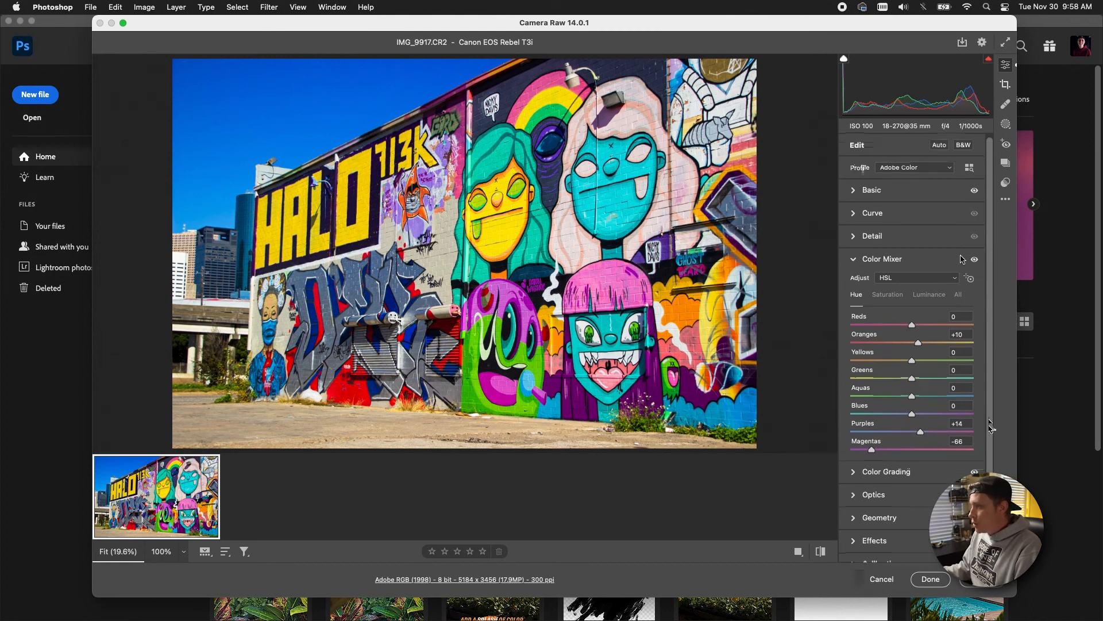
pyautogui.click(855, 259)
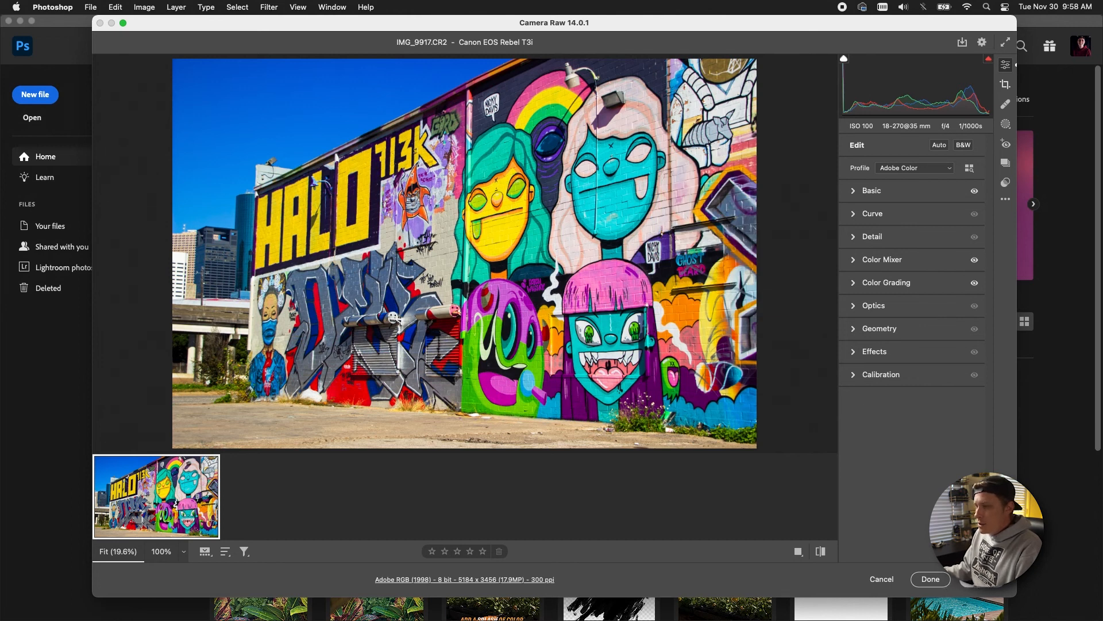
pyautogui.click(978, 581)
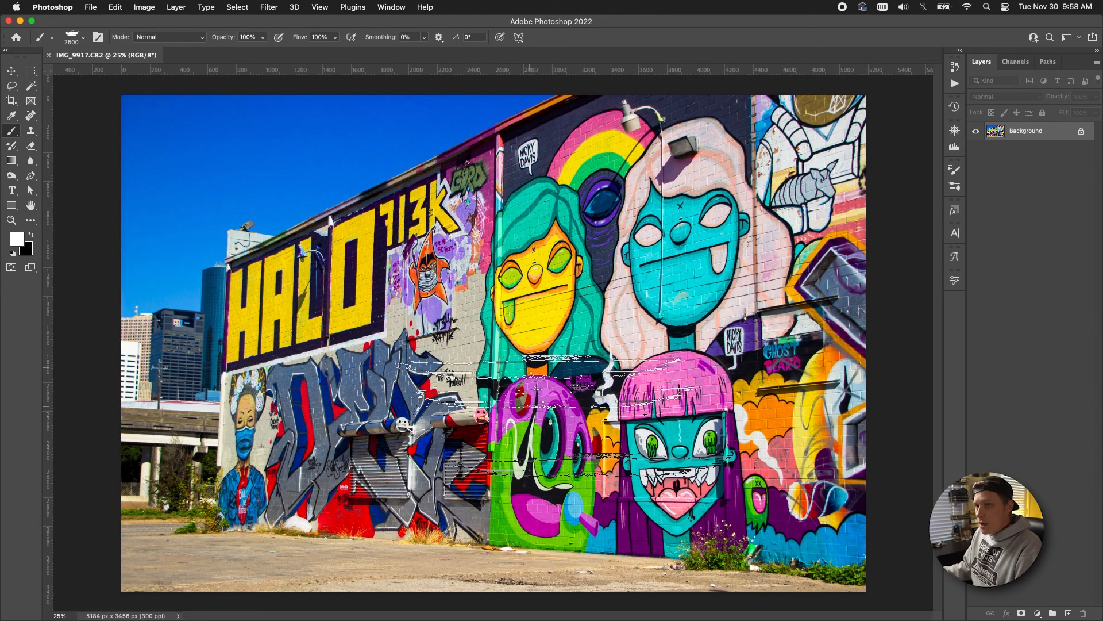
pyautogui.press('v')
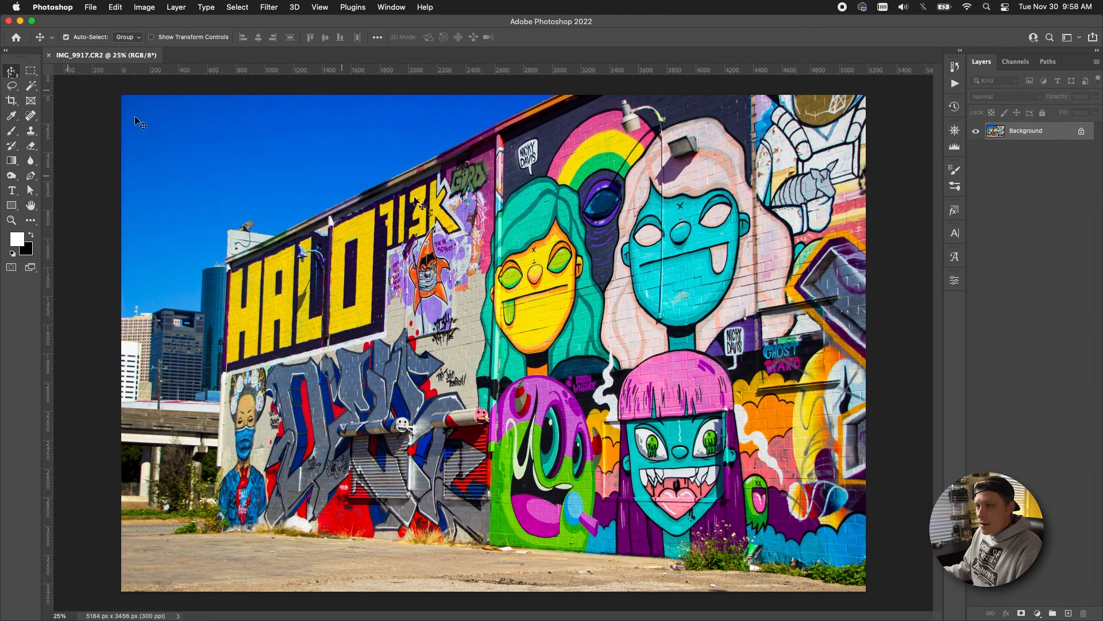